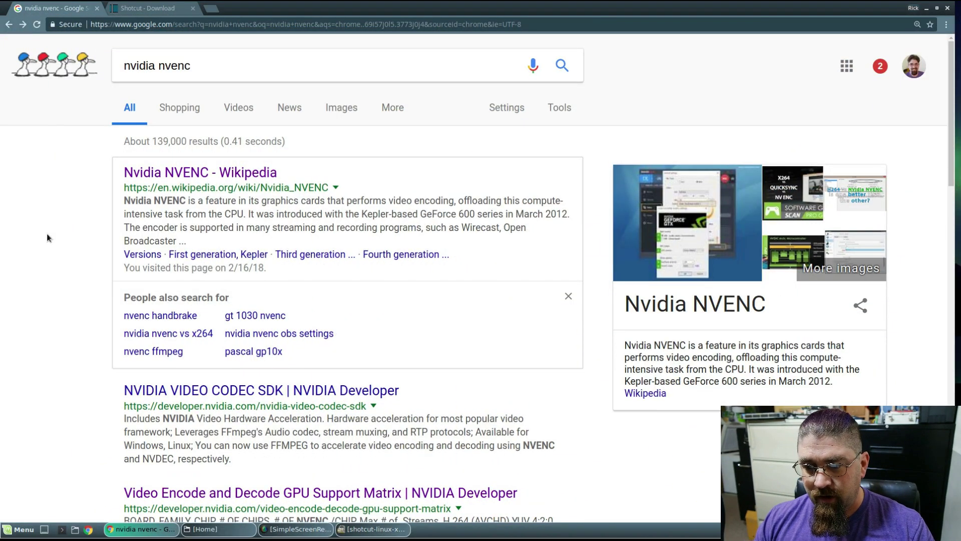
Switch to the 'Shotcut - Download' tab showing the Linux 18.01 portable zip and snap
{"action": "left_click", "coordinate": [143, 9]}
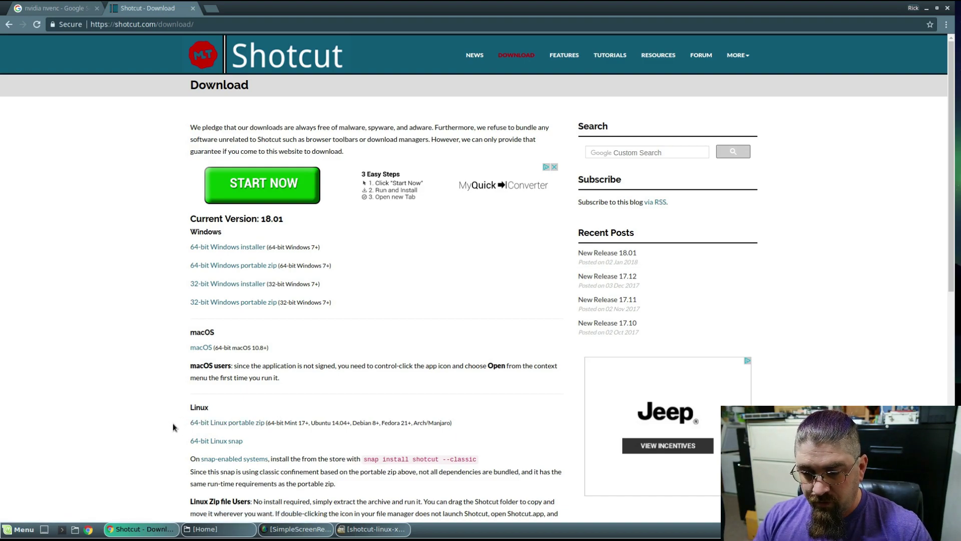
In Nemo's Downloads folder, select the shotcut-linux-x86_64-180102.tar.bz2 archive
{"action": "left_click", "coordinate": [203, 528]}
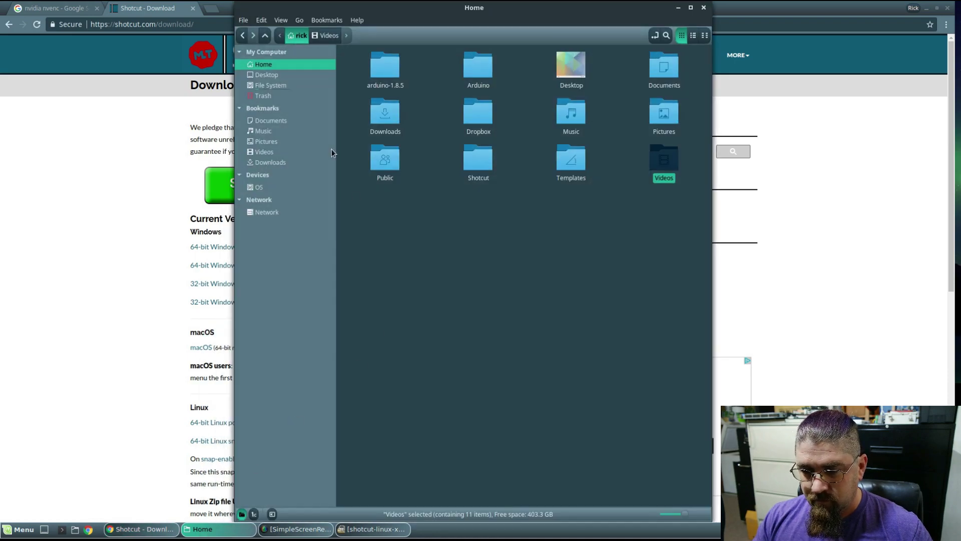
{"action": "left_click", "coordinate": [267, 163]}
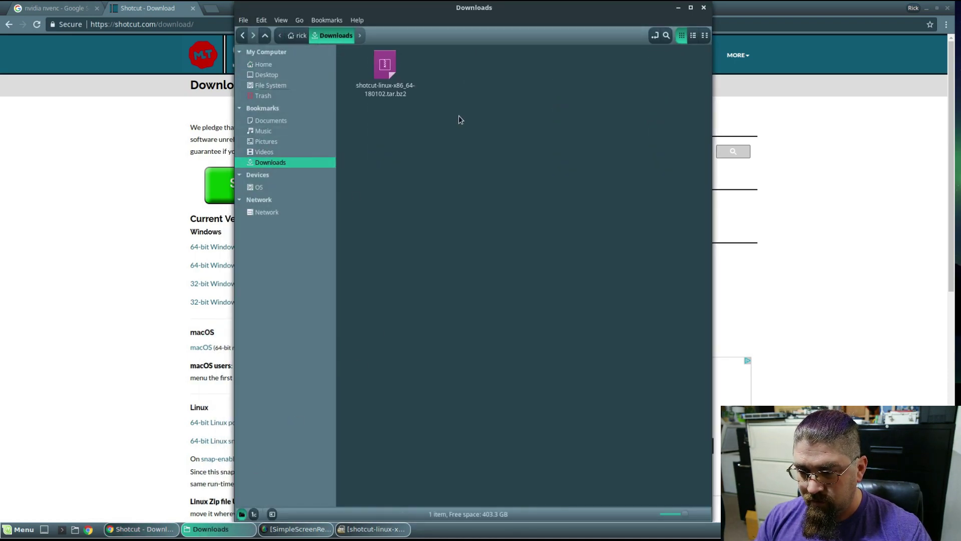
{"action": "left_click", "coordinate": [402, 95]}
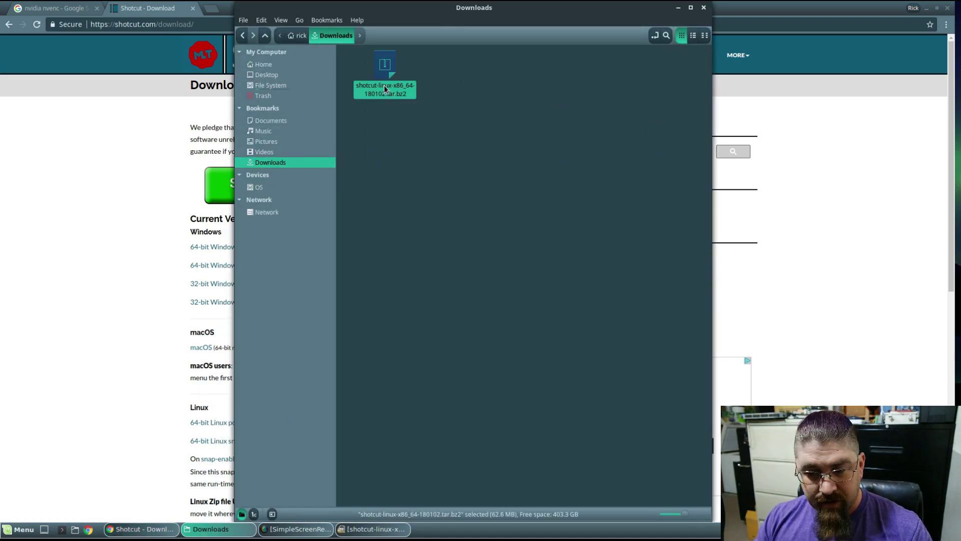
Open the archive in Archive Manager, drag out its 218.9 MB Shotcut folder, then close it
{"action": "double_click", "coordinate": [386, 75]}
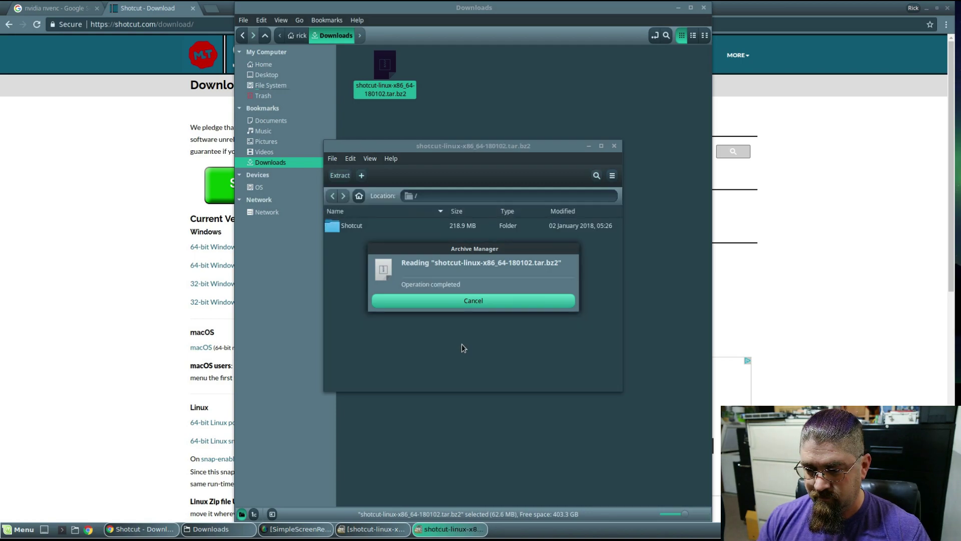
{"action": "left_click", "coordinate": [355, 228]}
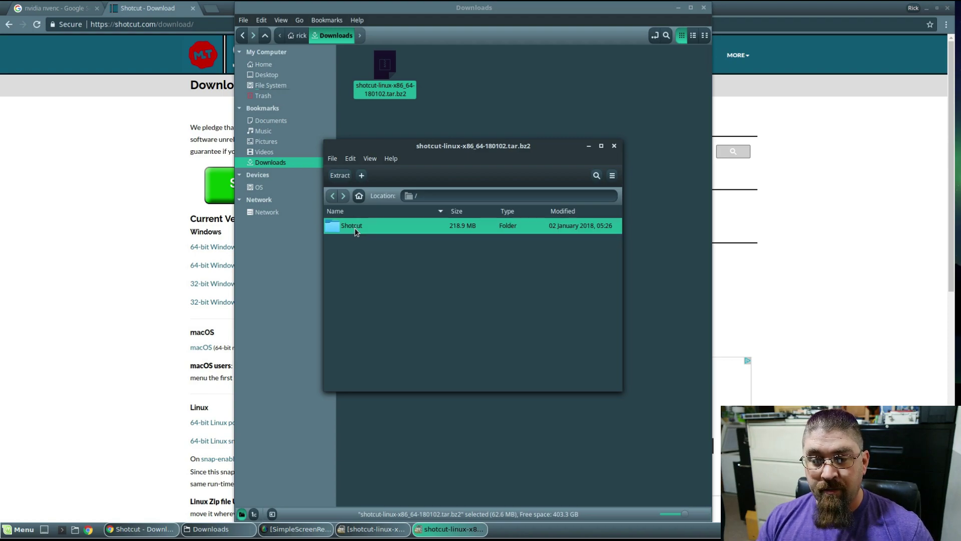
{"action": "left_click_drag", "start_coordinate": [354, 228], "coordinate": [429, 269]}
{"action": "left_click", "coordinate": [614, 145]}
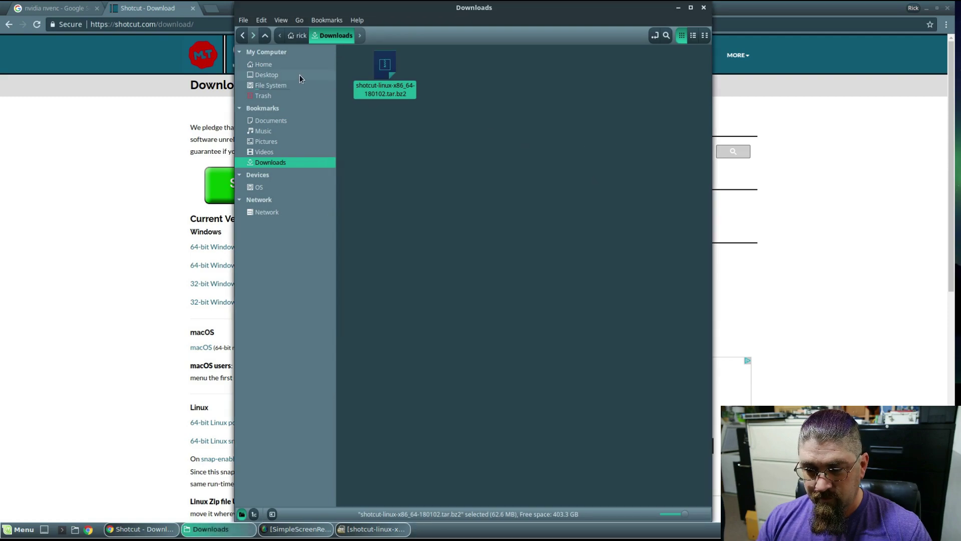
Navigate from Home into the Shotcut folder and then into Shotcut.app
{"action": "left_click", "coordinate": [269, 64]}
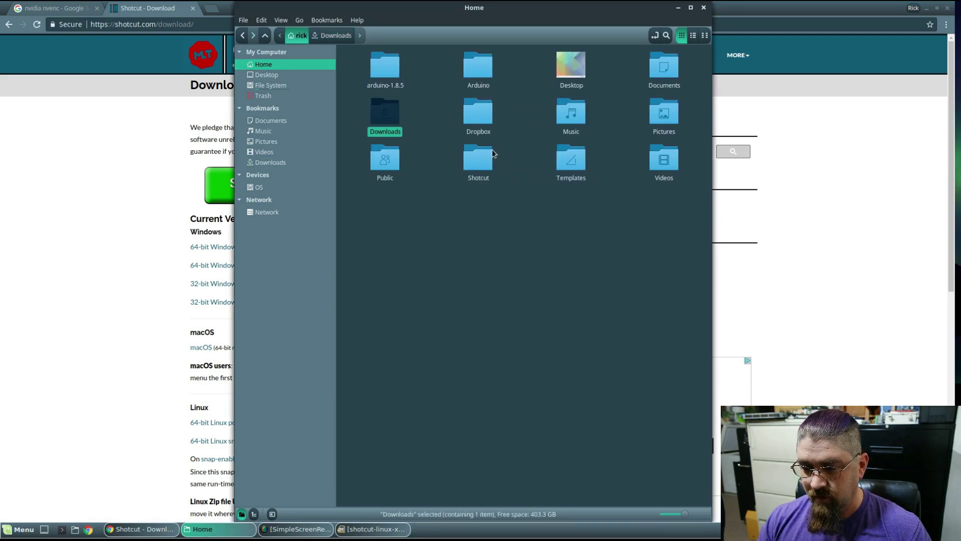
{"action": "left_click", "coordinate": [485, 161]}
{"action": "double_click", "coordinate": [480, 160]}
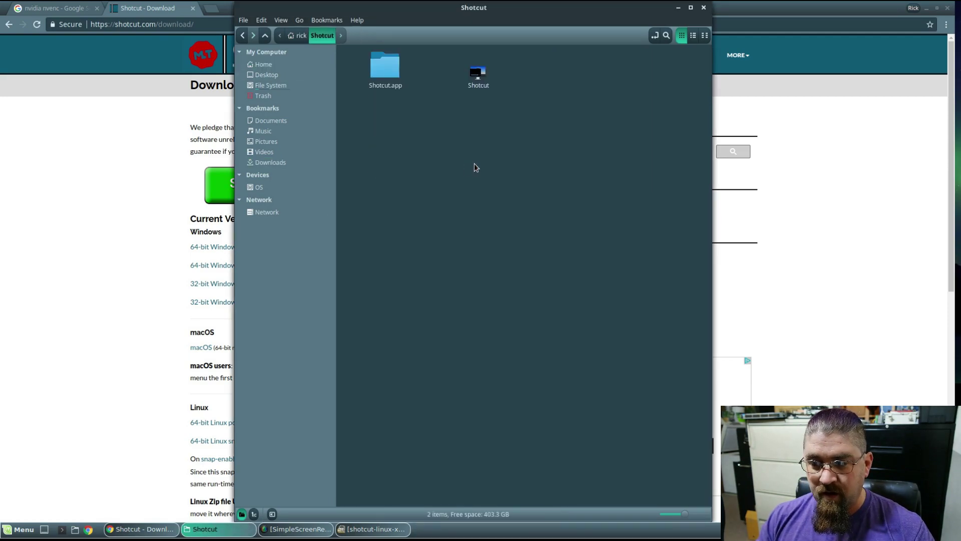
{"action": "left_click", "coordinate": [475, 84]}
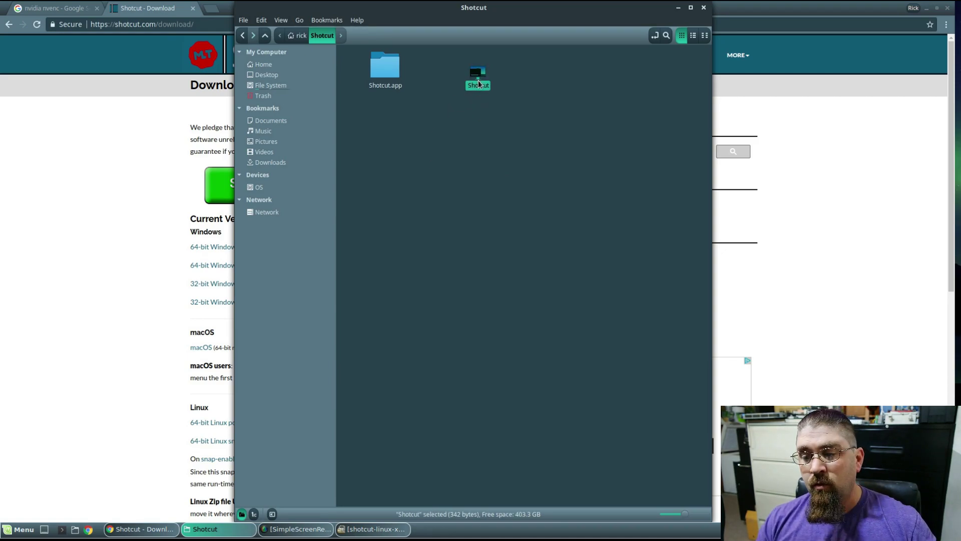
{"action": "left_click", "coordinate": [475, 118]}
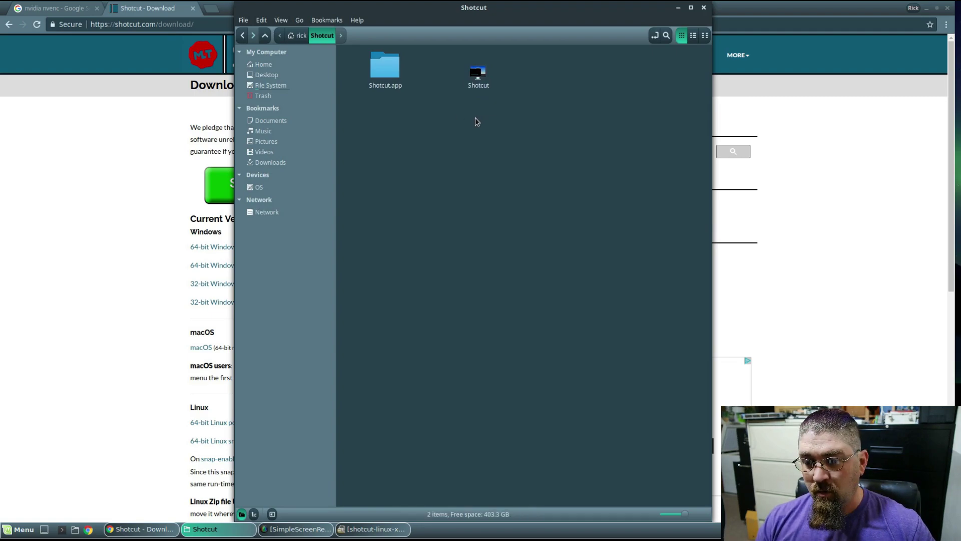
{"action": "double_click", "coordinate": [389, 72]}
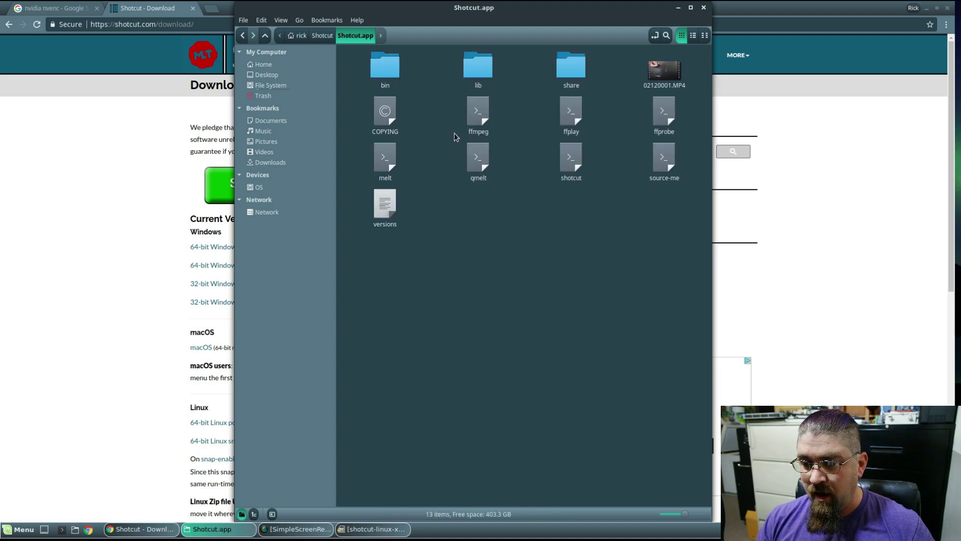
Check the bin folder, then move 02120001.MP4 from Shotcut.app to the Trash
{"action": "double_click", "coordinate": [394, 73]}
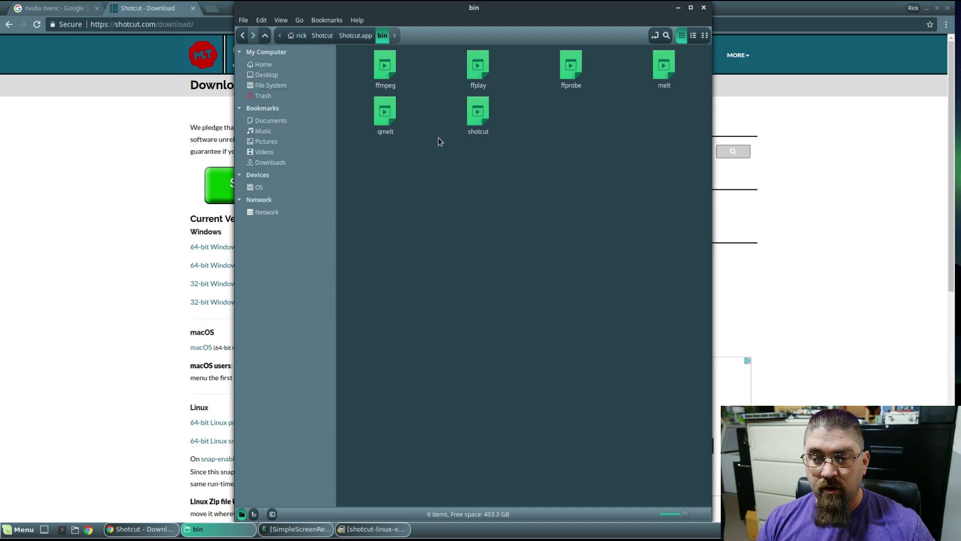
{"action": "key", "text": "BackSpace"}
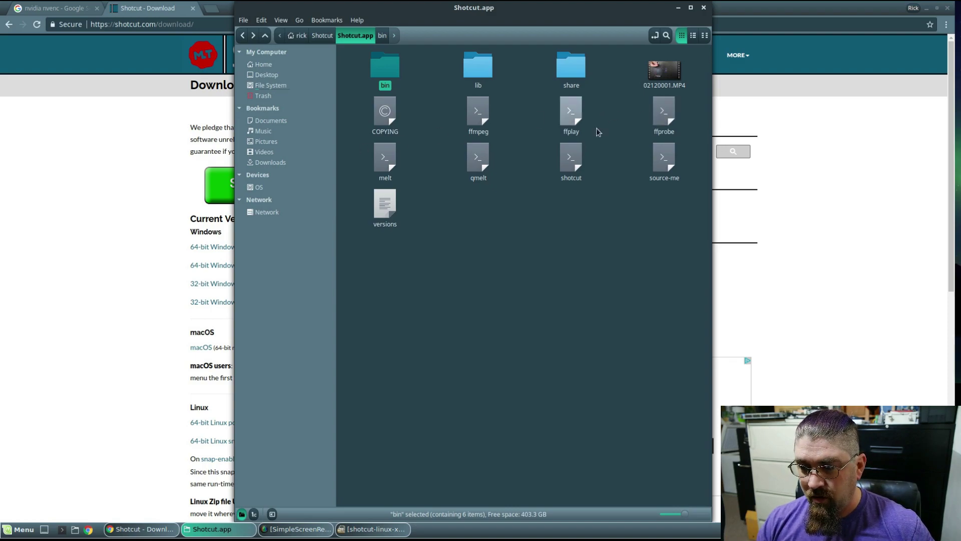
{"action": "right_click", "coordinate": [663, 75]}
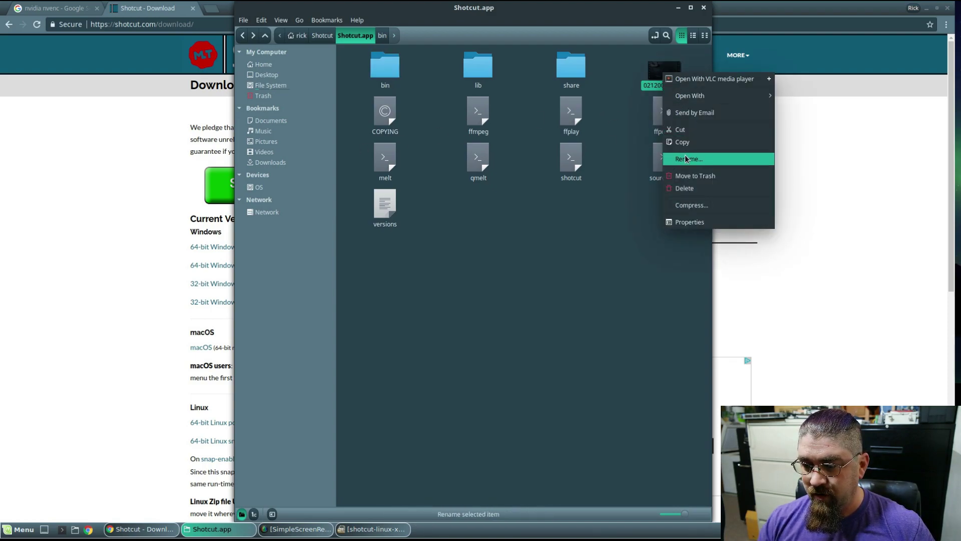
{"action": "left_click", "coordinate": [684, 176]}
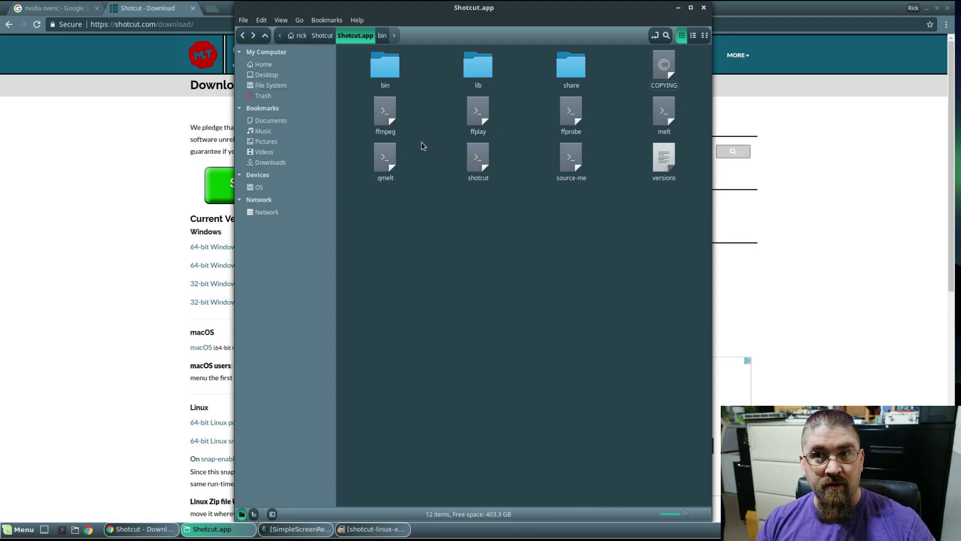
{"action": "left_click", "coordinate": [678, 8]}
Apply the Breeze Dark theme to Kdenlive and open Configure Kdenlive
{"action": "left_click", "coordinate": [927, 8]}
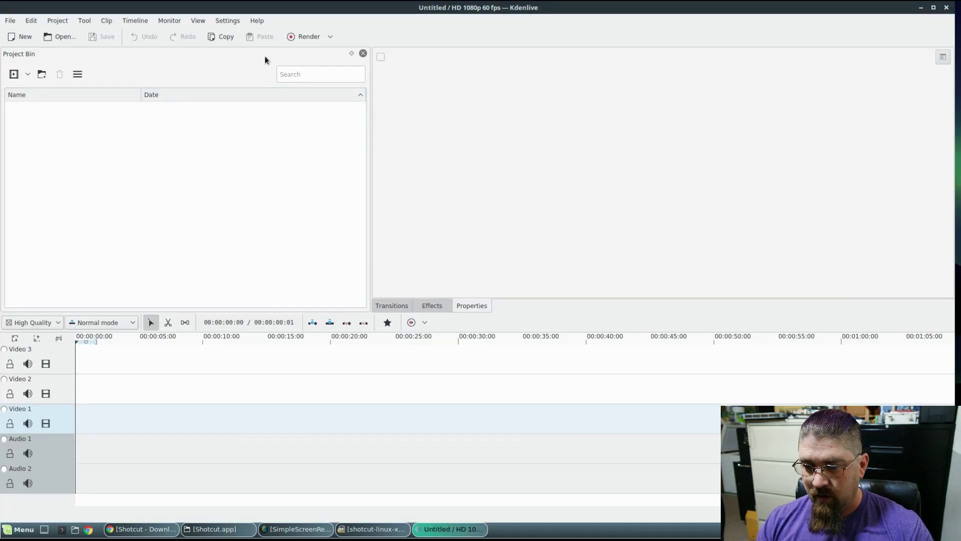
{"action": "left_click", "coordinate": [231, 21]}
{"action": "mouse_move", "coordinate": [290, 99]}
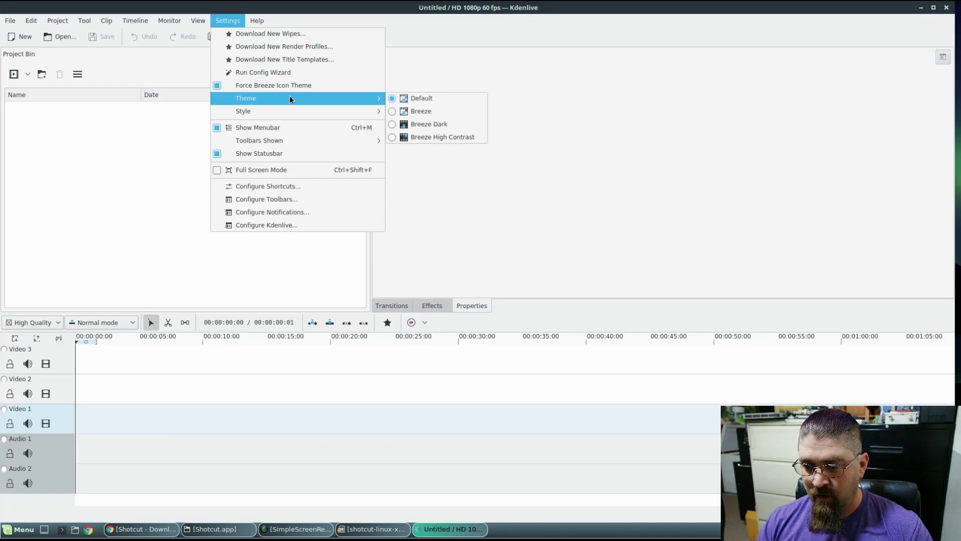
{"action": "left_click", "coordinate": [392, 124]}
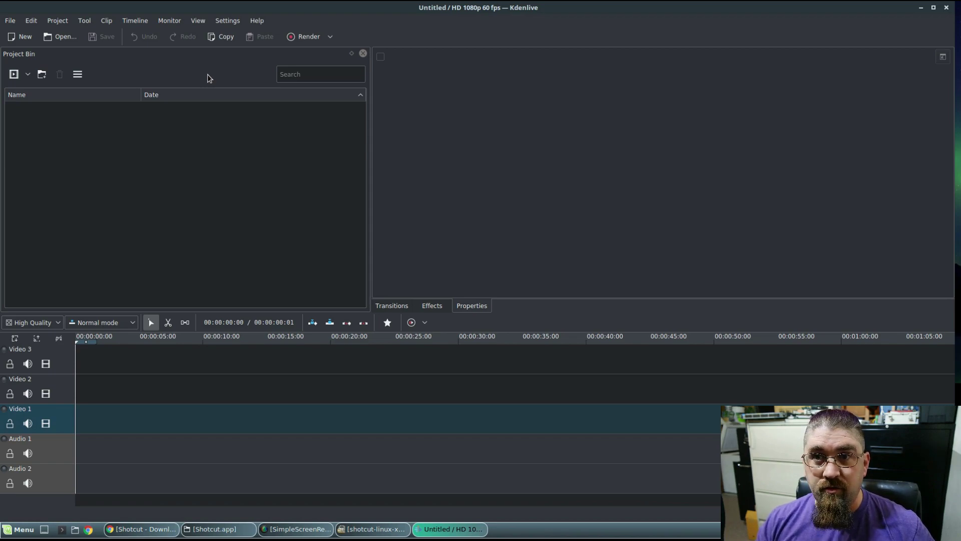
{"action": "left_click", "coordinate": [228, 20]}
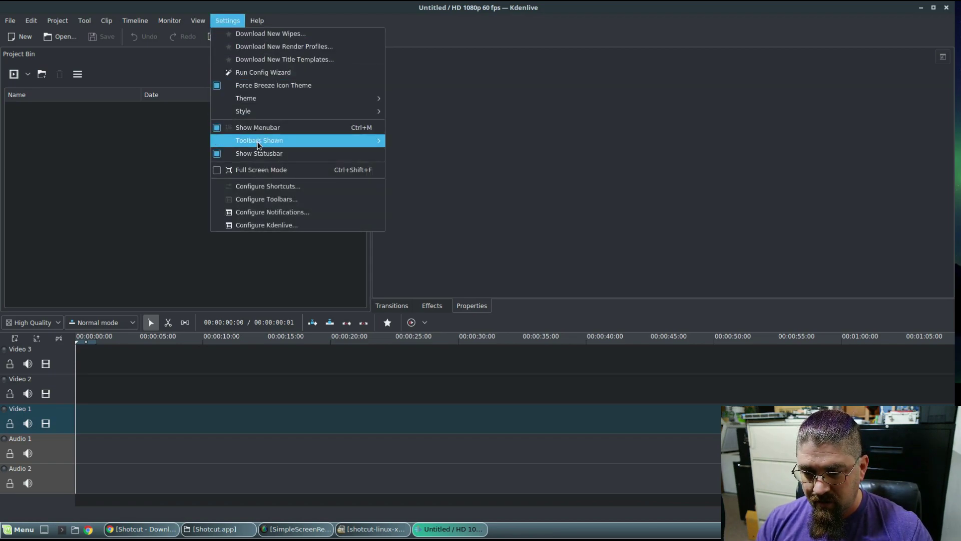
{"action": "left_click", "coordinate": [253, 225]}
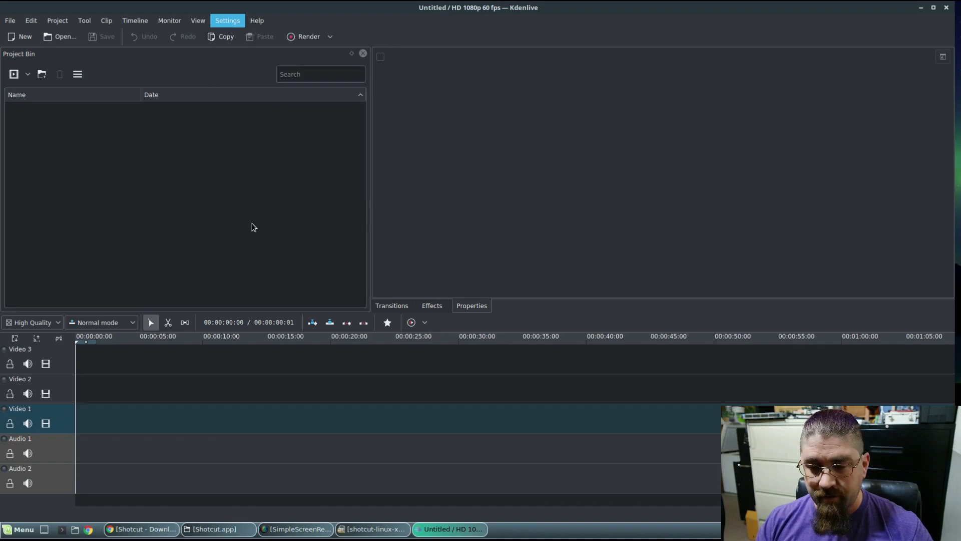
Compare the Environment page's FFmpeg, FFplay, FFprobe and Melt paths with Shotcut.app, then cancel
{"action": "left_click", "coordinate": [331, 240]}
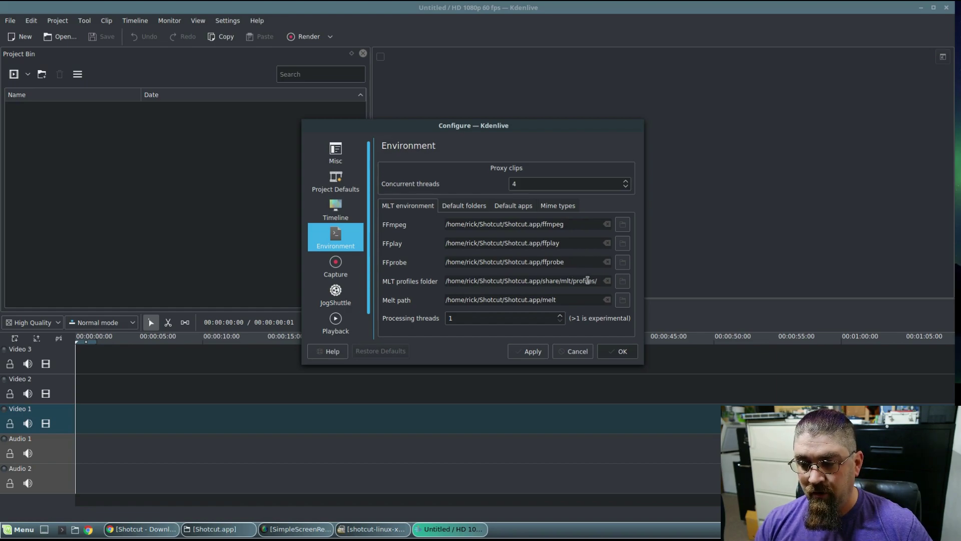
{"action": "left_click", "coordinate": [236, 529]}
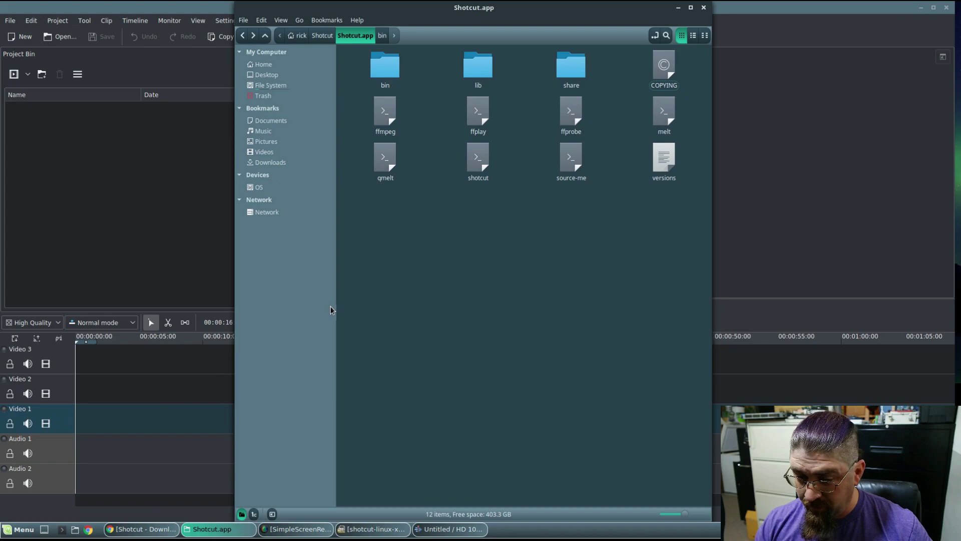
{"action": "left_click", "coordinate": [425, 534]}
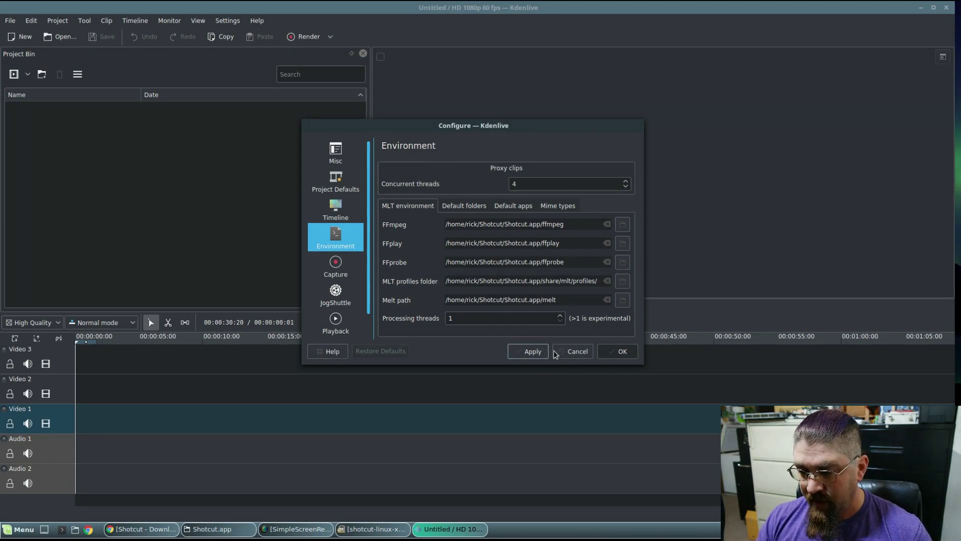
{"action": "left_click", "coordinate": [575, 354]}
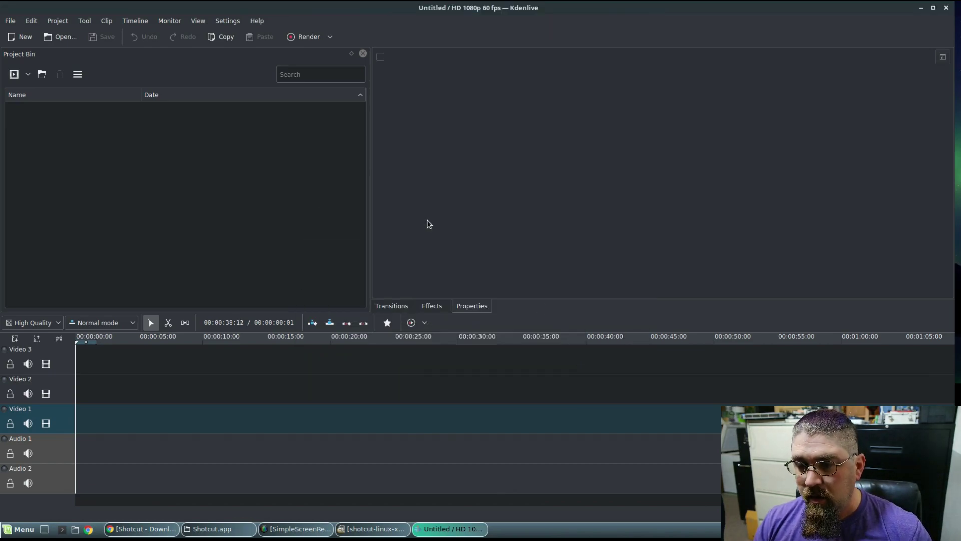
Select the nvenc_h264 MP4 render profile and inspect its nvenc_h264/aac encoder parameters
{"action": "left_click", "coordinate": [306, 38]}
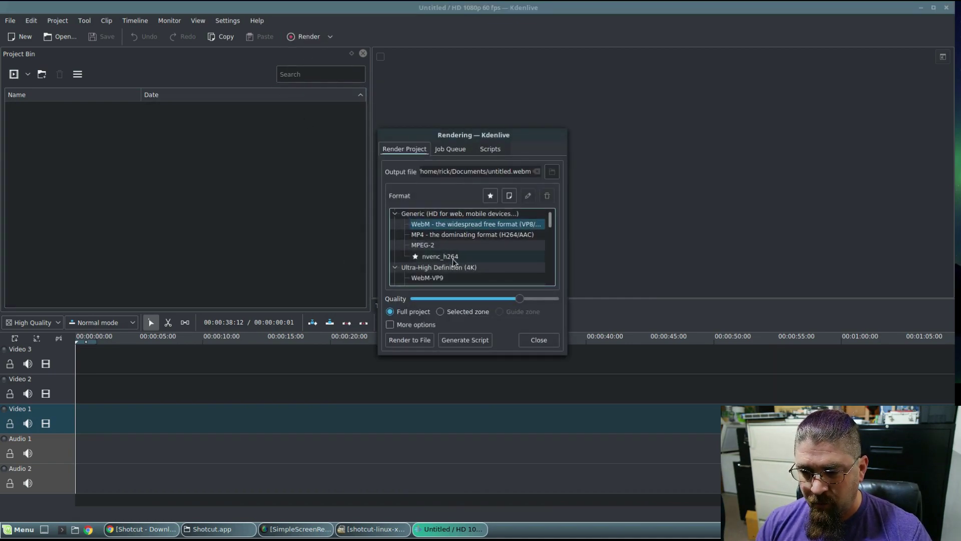
{"action": "left_click", "coordinate": [458, 235]}
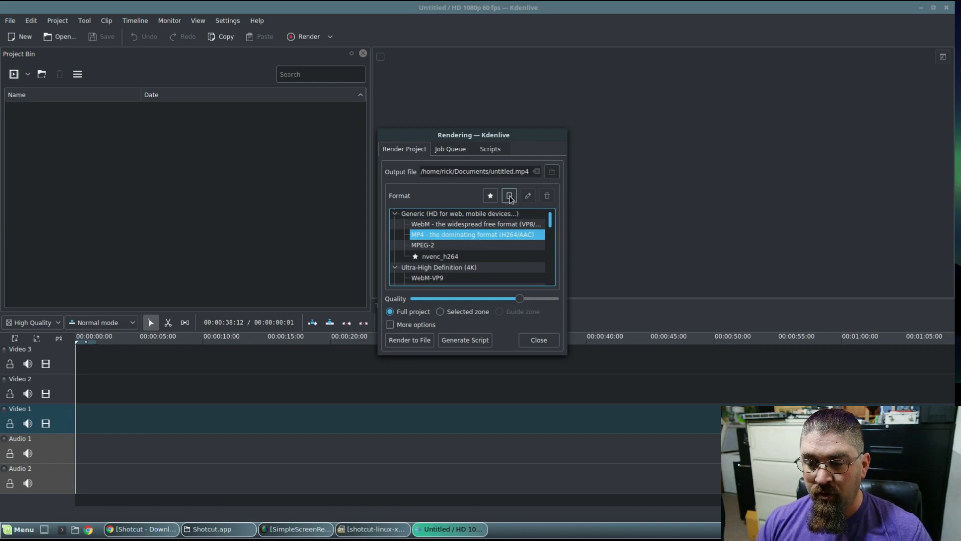
{"action": "key", "text": "Down"}
{"action": "key", "text": "Down"}
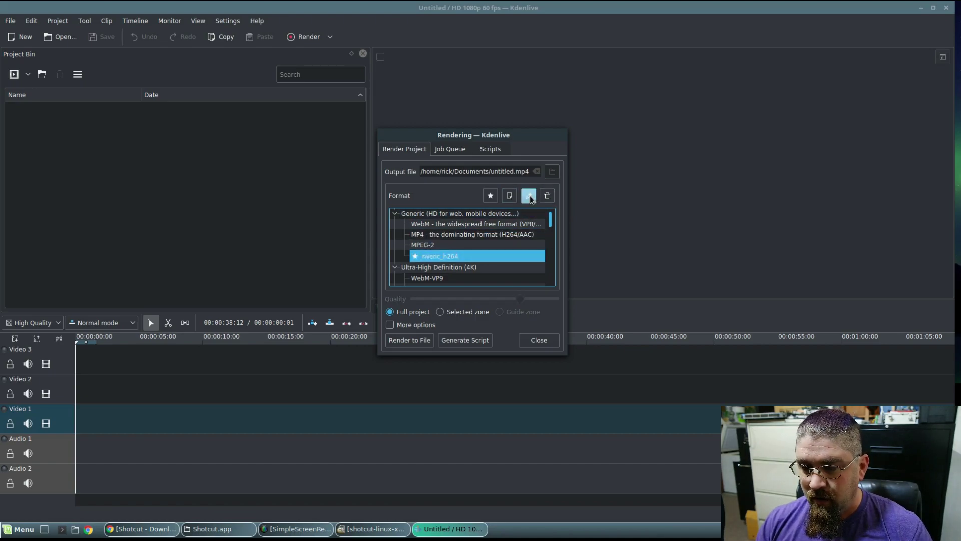
{"action": "left_click", "coordinate": [528, 195]}
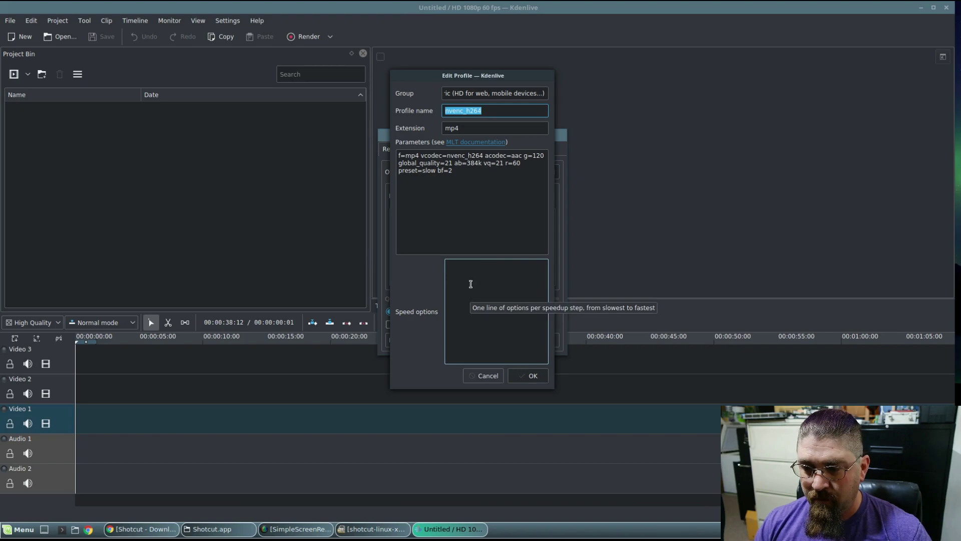
{"action": "left_click", "coordinate": [493, 112]}
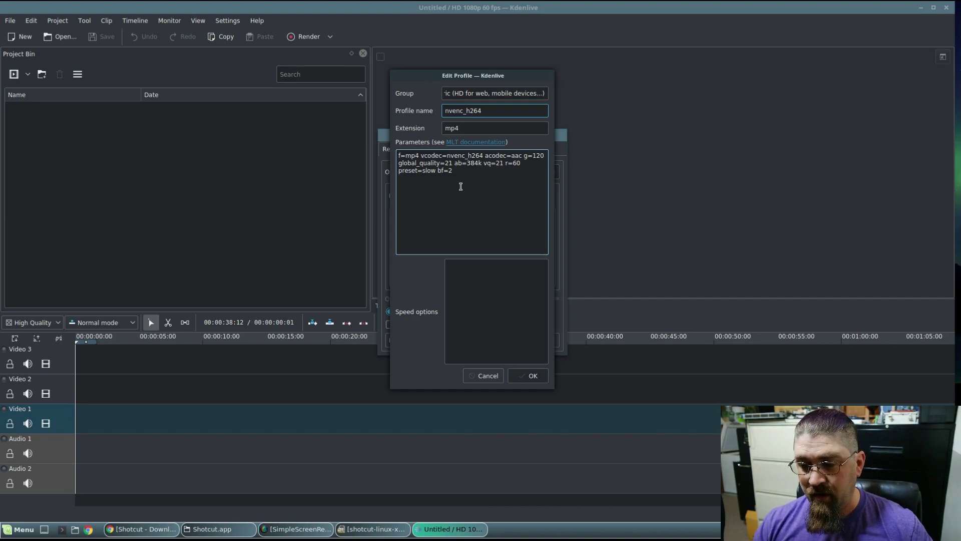
{"action": "left_click_drag", "start_coordinate": [457, 170], "coordinate": [394, 153]}
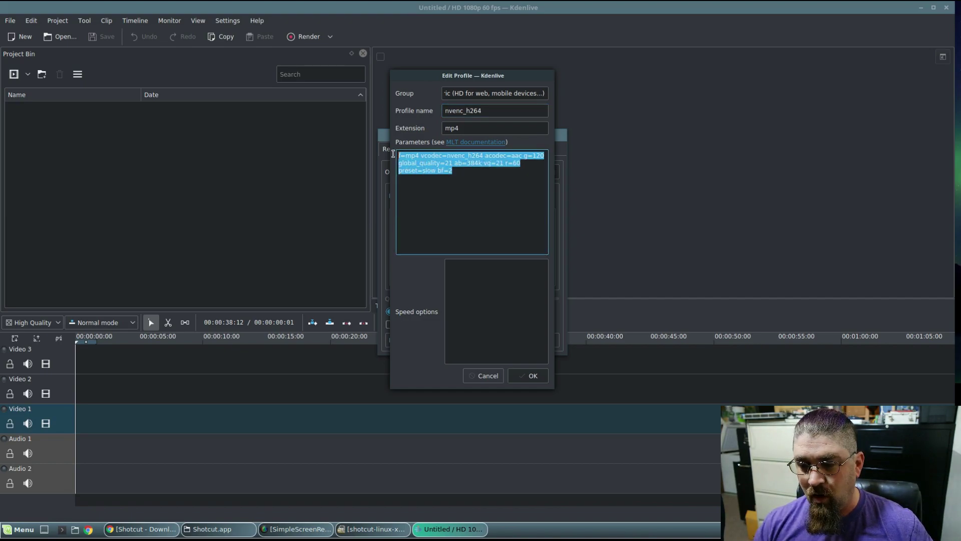
{"action": "left_click", "coordinate": [463, 176]}
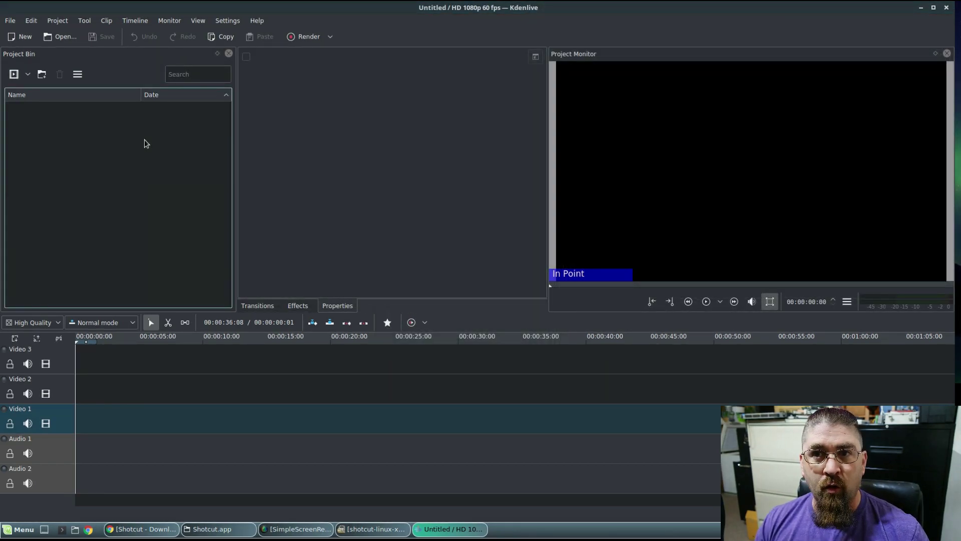
Import 02200001.MP4 and 02200002.MP4 from High temp mat, switching to the 1920x1080 59.94fps profile
{"action": "left_click", "coordinate": [18, 77]}
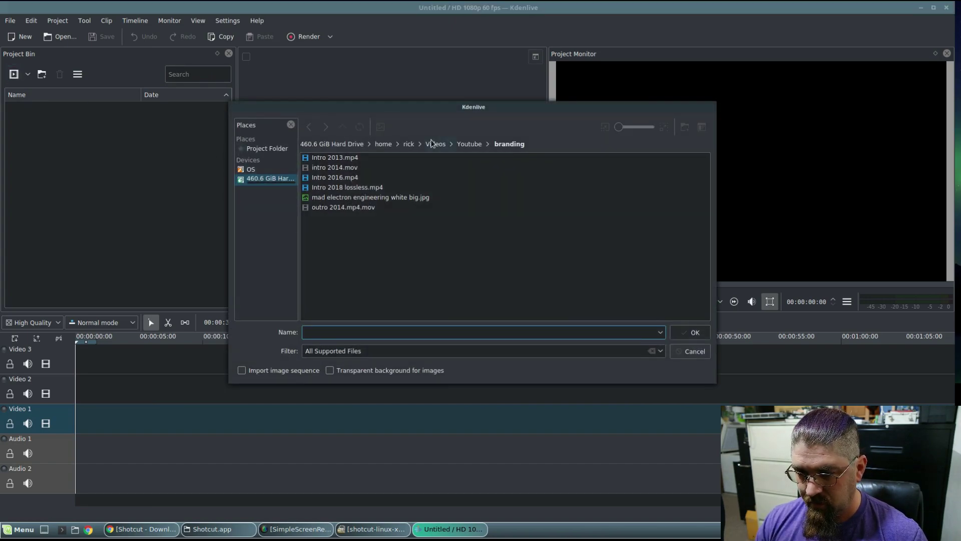
{"action": "left_click", "coordinate": [435, 144]}
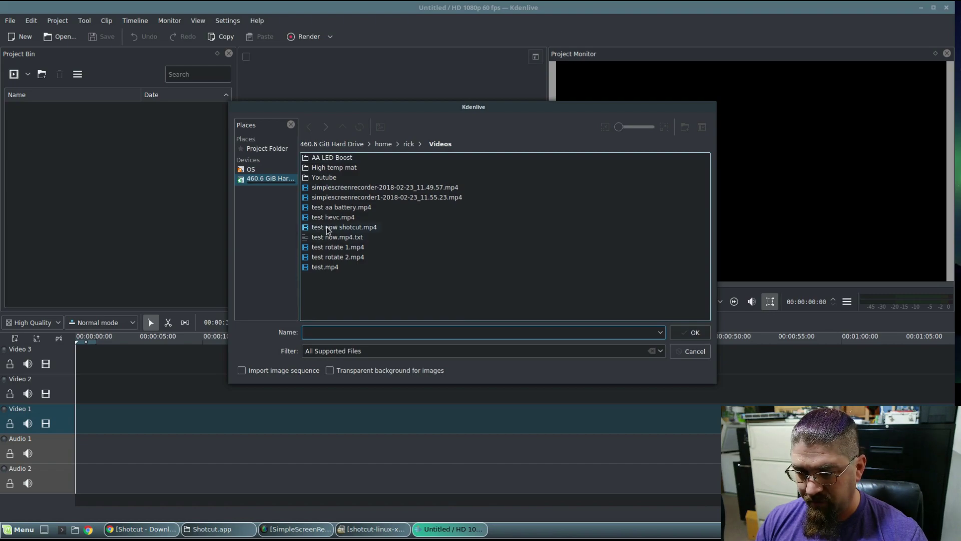
{"action": "left_click", "coordinate": [325, 170]}
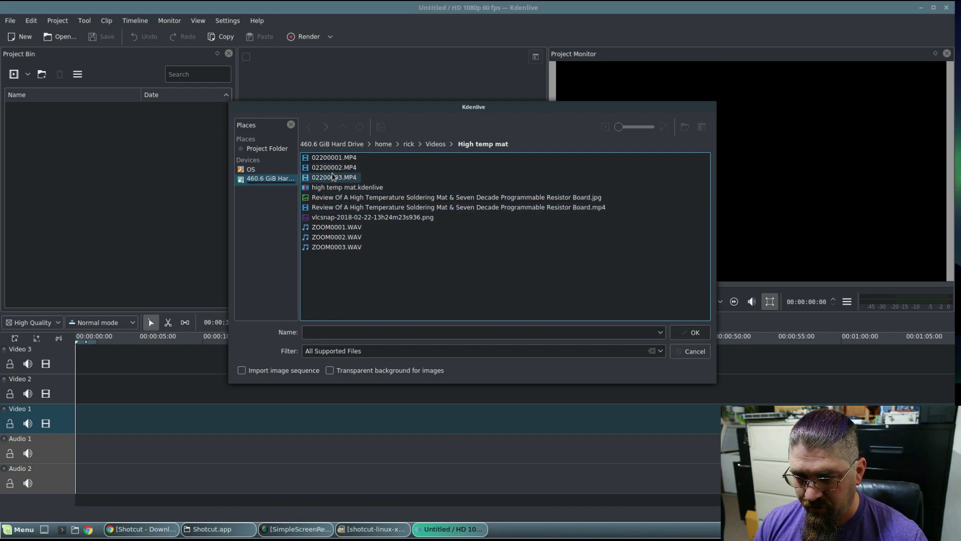
{"action": "left_click", "coordinate": [331, 158]}
{"action": "left_click", "coordinate": [325, 167], "text": "ctrl"}
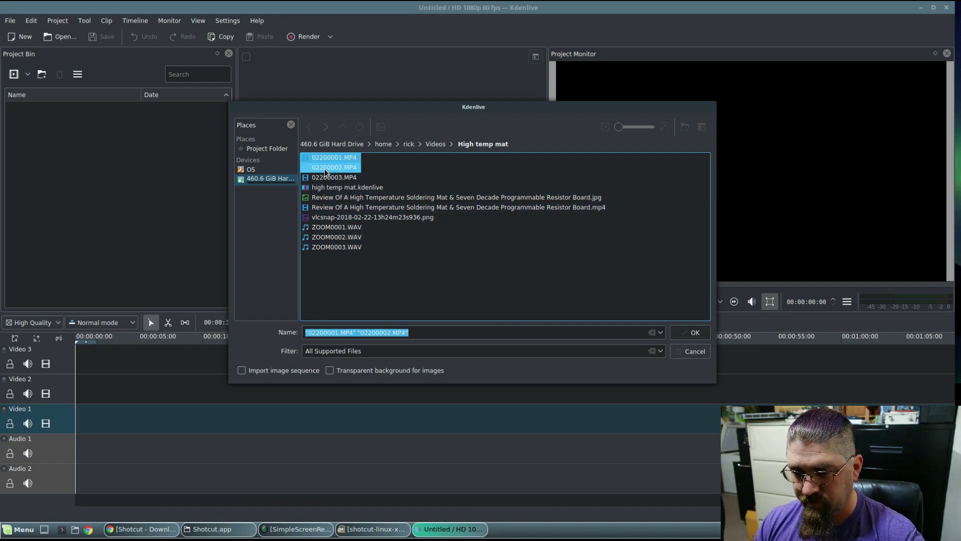
{"action": "left_click", "coordinate": [689, 333]}
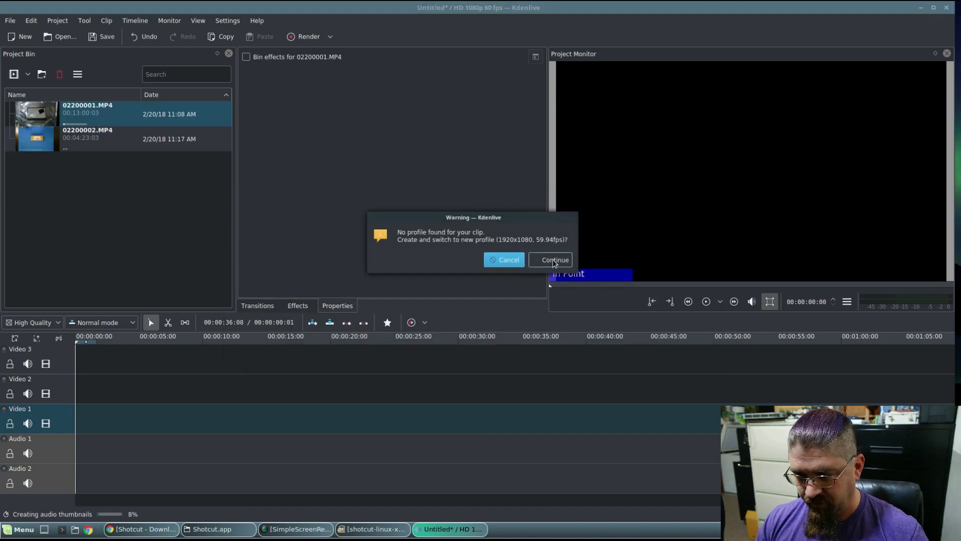
{"action": "left_click", "coordinate": [553, 260]}
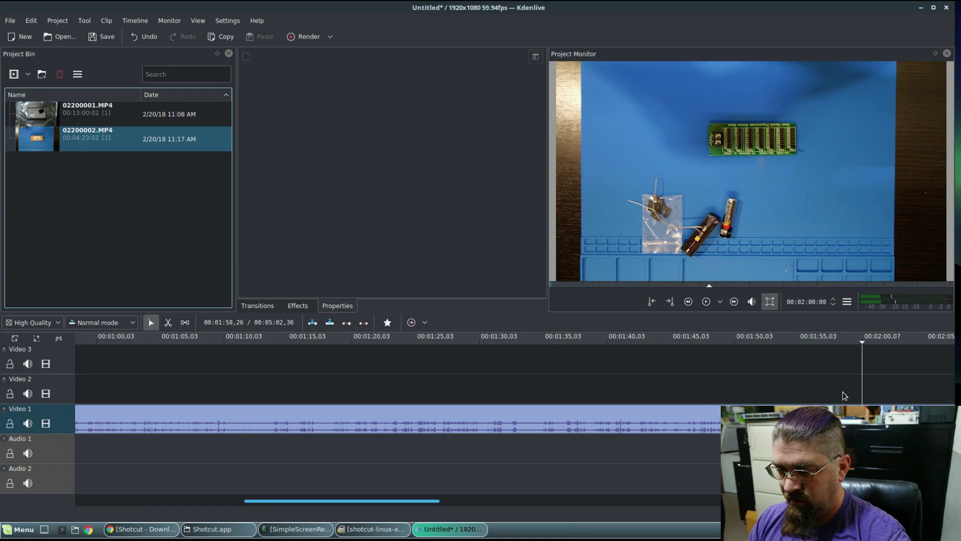
Delete the part of the Video 1 clip after two minutes
{"action": "right_click", "coordinate": [805, 423]}
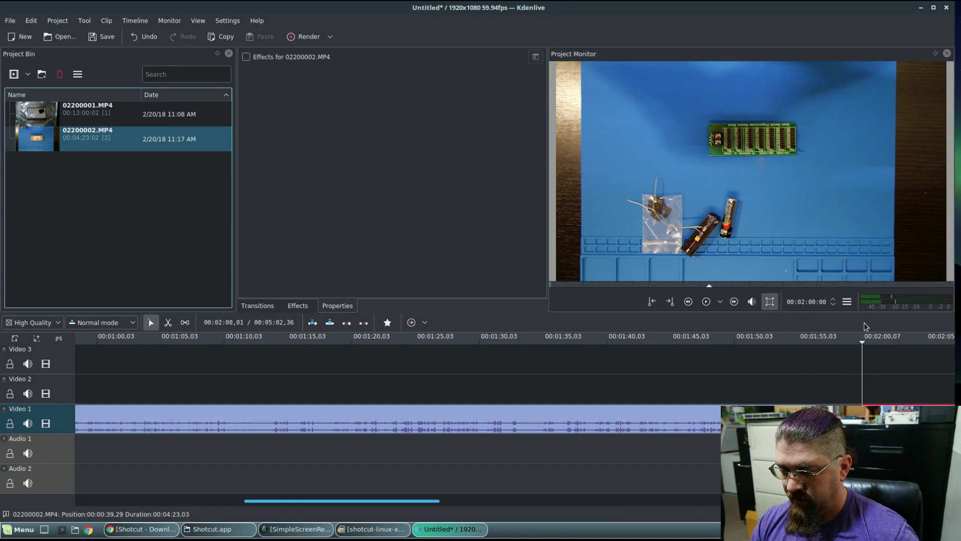
{"action": "key", "text": "Delete"}
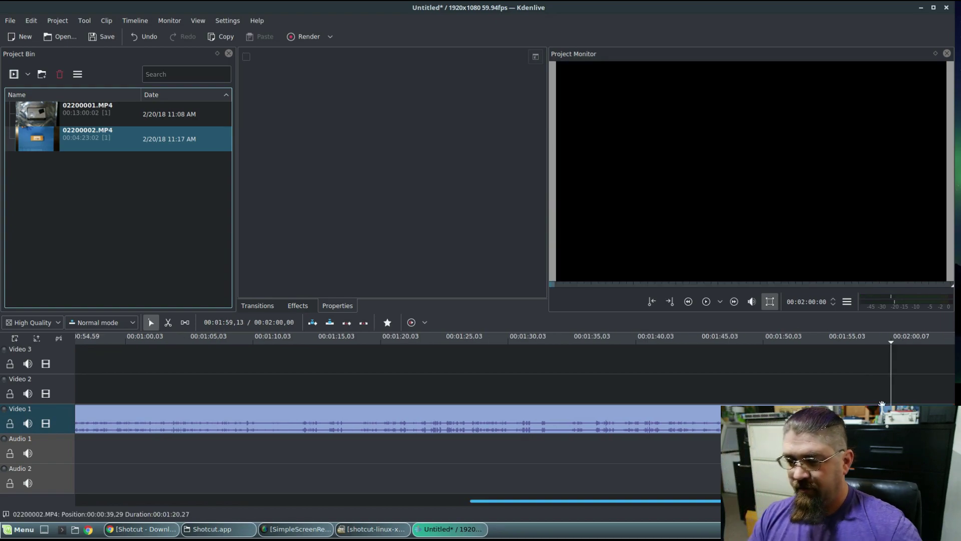
{"action": "left_click_drag", "start_coordinate": [550, 501], "coordinate": [137, 493]}
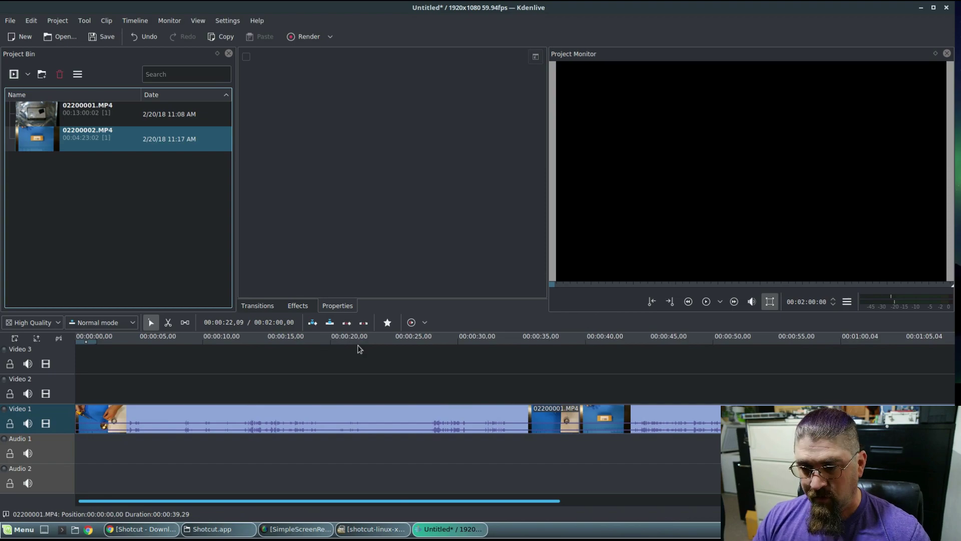
Choose the MP4 - H264/AAC render format and create a youtube folder under Documents
{"action": "left_click", "coordinate": [307, 37]}
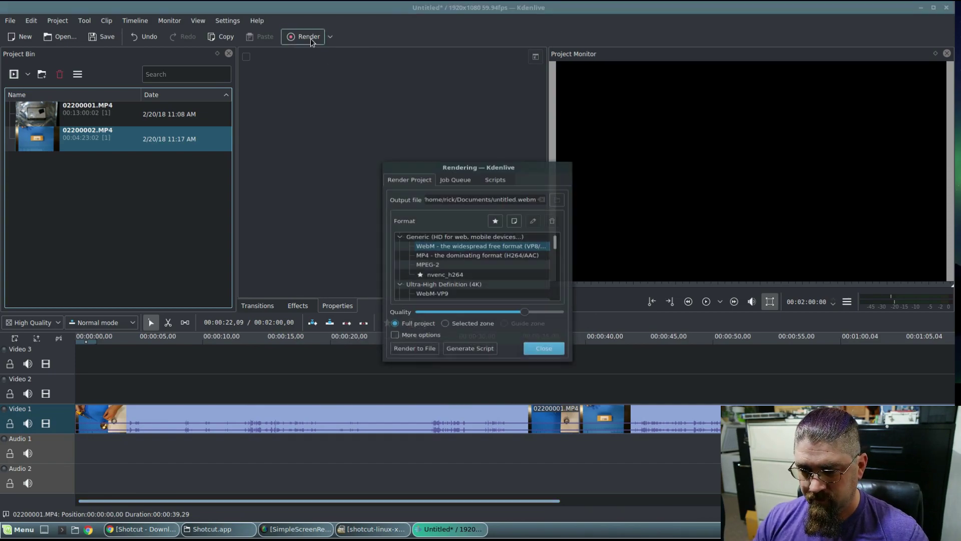
{"action": "left_click", "coordinate": [434, 255]}
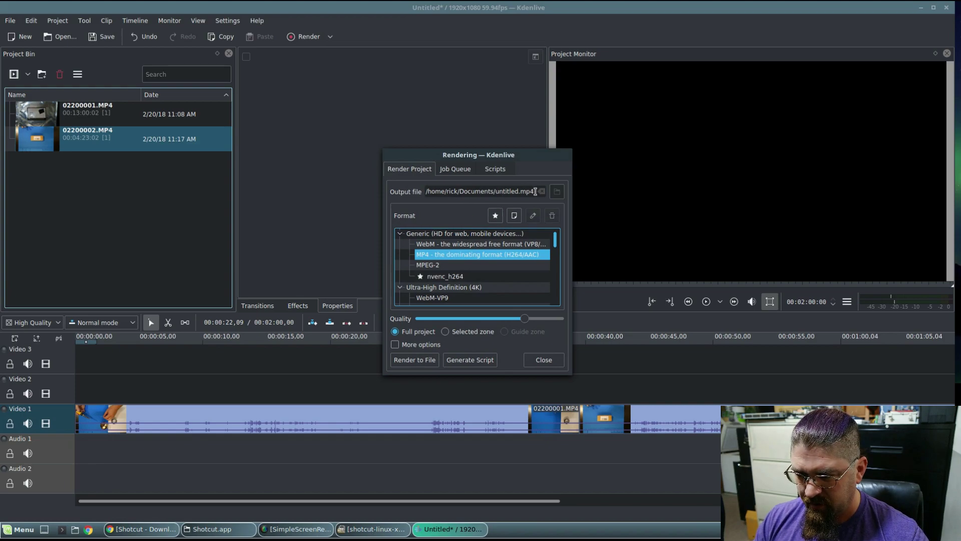
{"action": "left_click", "coordinate": [556, 191]}
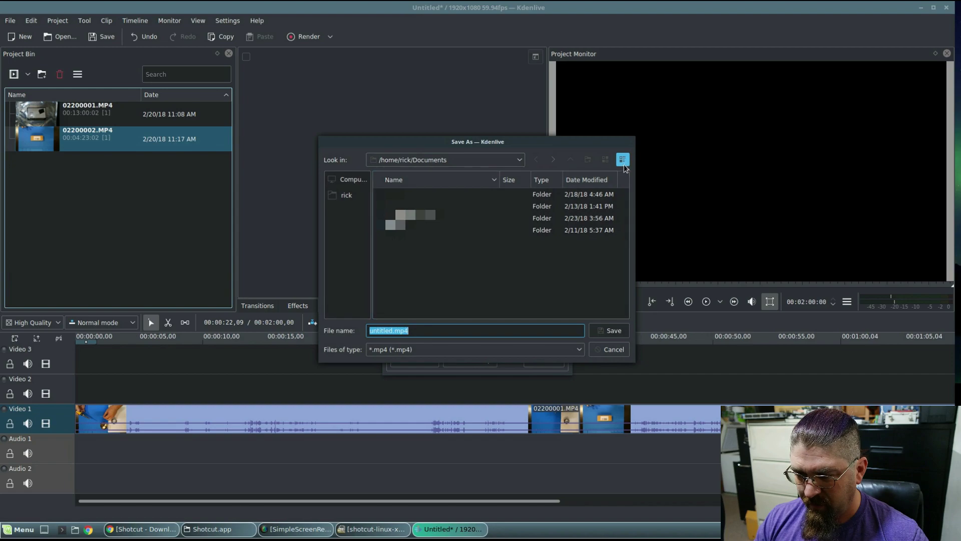
{"action": "left_click", "coordinate": [592, 160]}
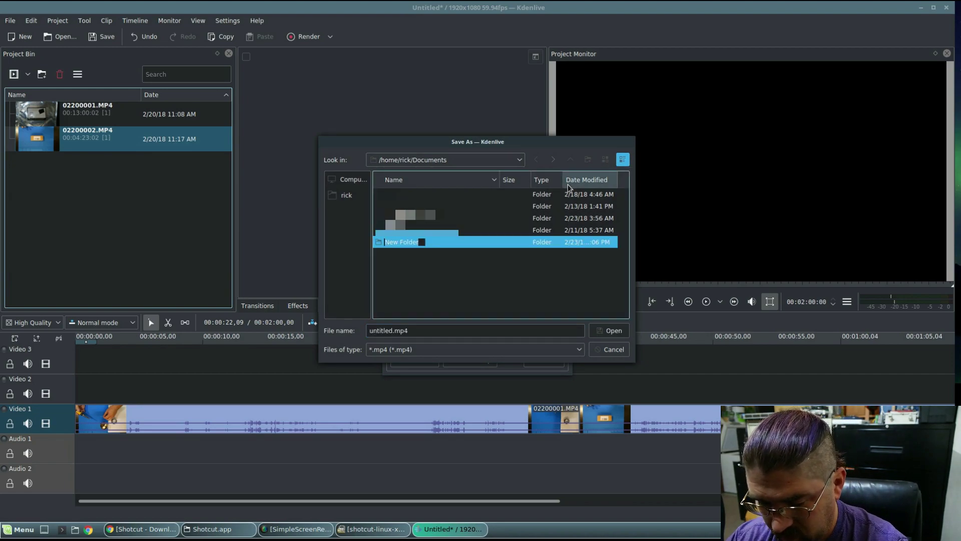
{"action": "type", "text": "youtube"}
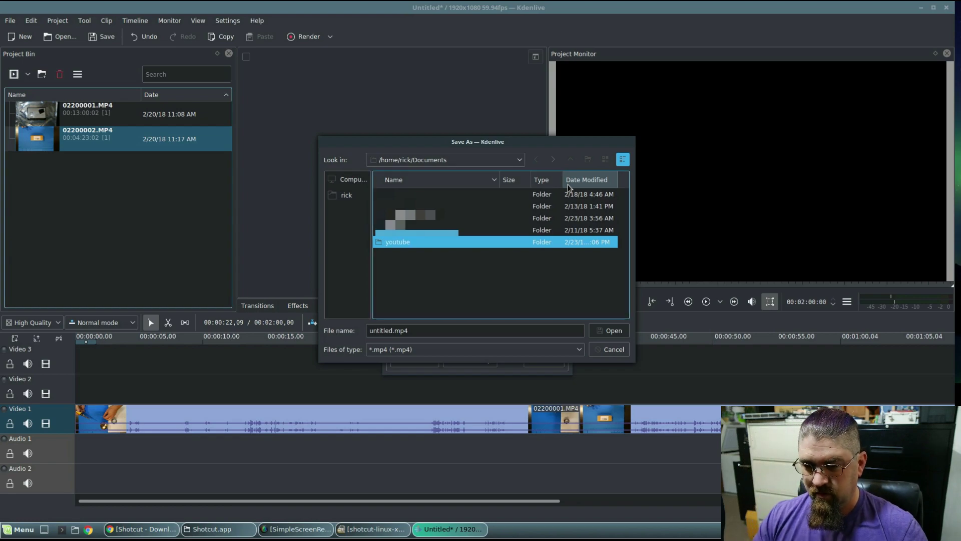
{"action": "key", "text": "Return"}
Set the render output file to x264_render.mp4 inside the youtube folder
{"action": "double_click", "coordinate": [432, 243]}
{"action": "left_click", "coordinate": [397, 331]}
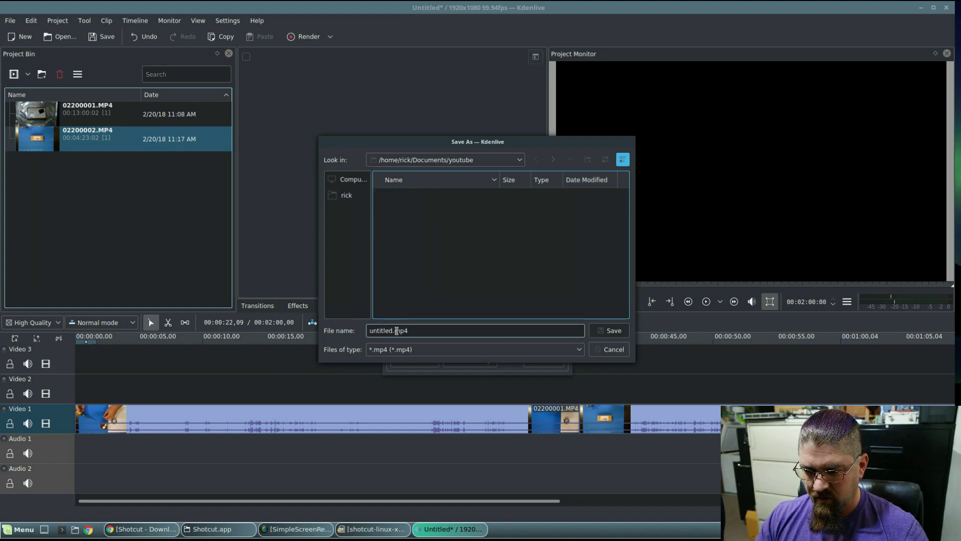
{"action": "left_click_drag", "start_coordinate": [393, 332], "coordinate": [362, 331]}
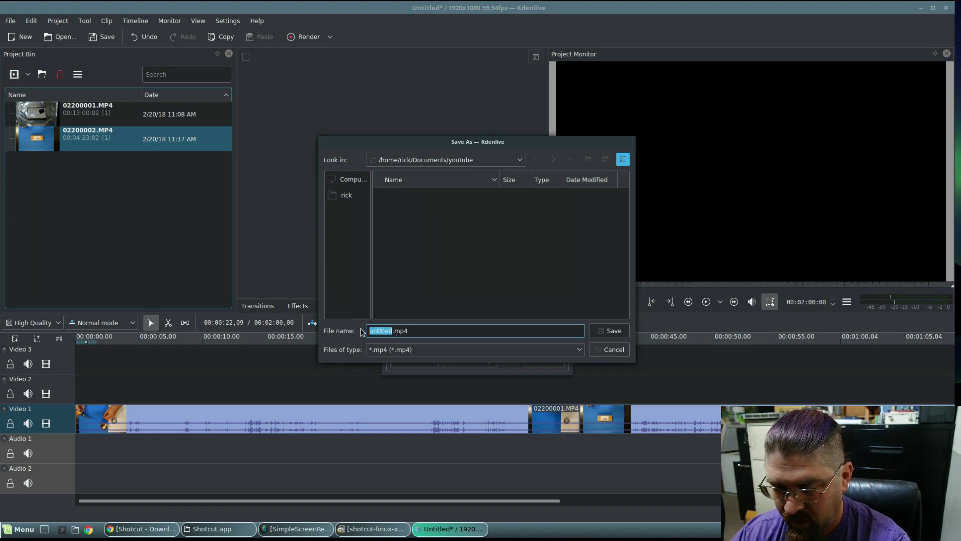
{"action": "type", "text": "x"}
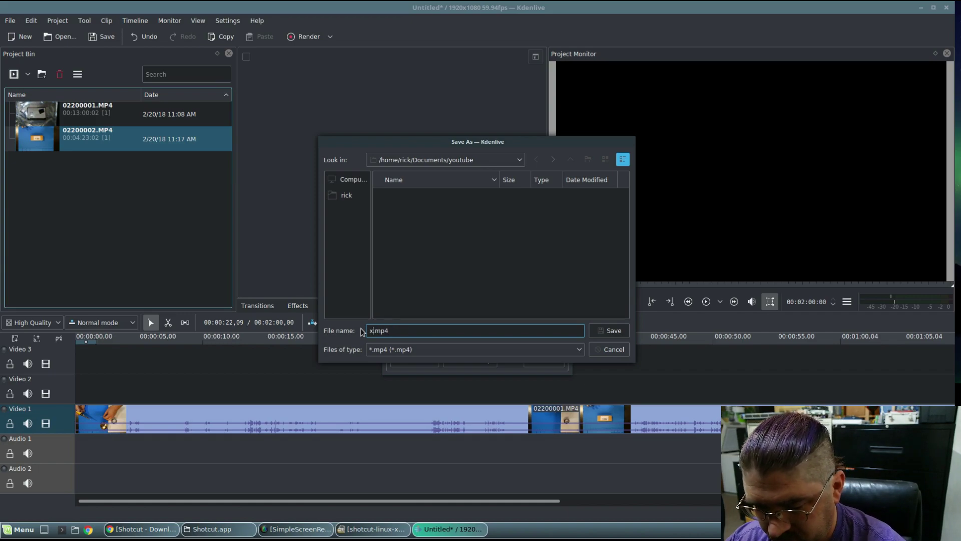
{"action": "type", "text": "264_ren"}
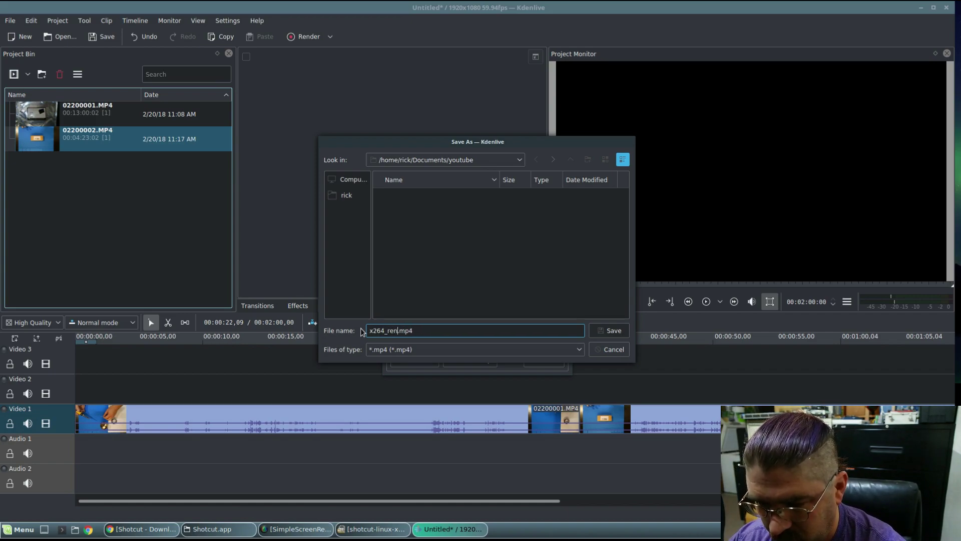
{"action": "type", "text": "der"}
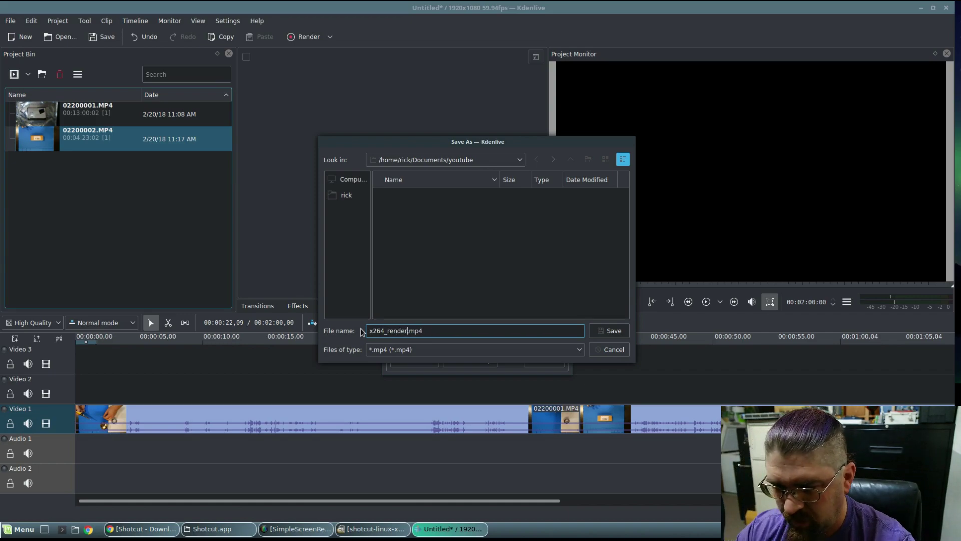
{"action": "left_click", "coordinate": [619, 333]}
Raise quality to video 15/audio 192, force progressive scanning, and render x264_render.mp4
{"action": "left_click", "coordinate": [417, 346]}
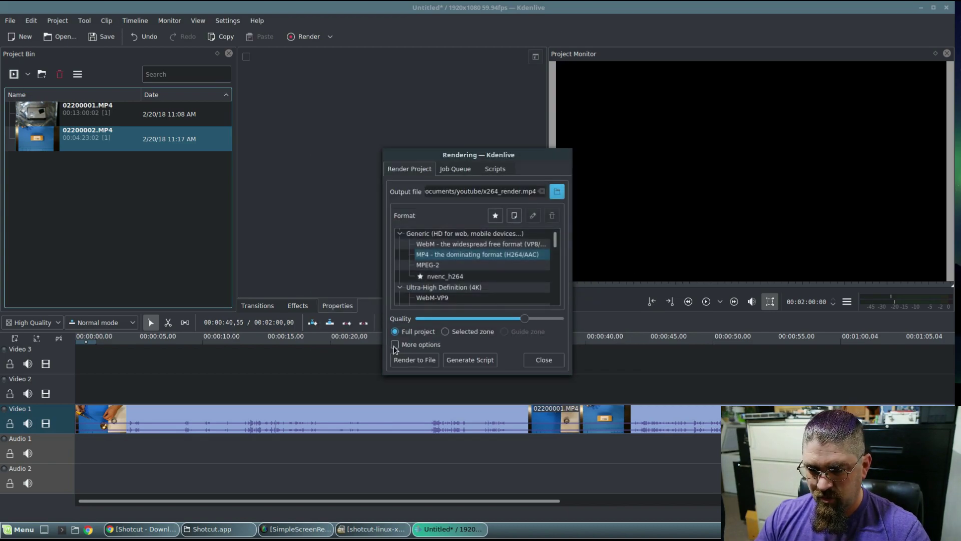
{"action": "left_click_drag", "start_coordinate": [445, 320], "coordinate": [455, 320]}
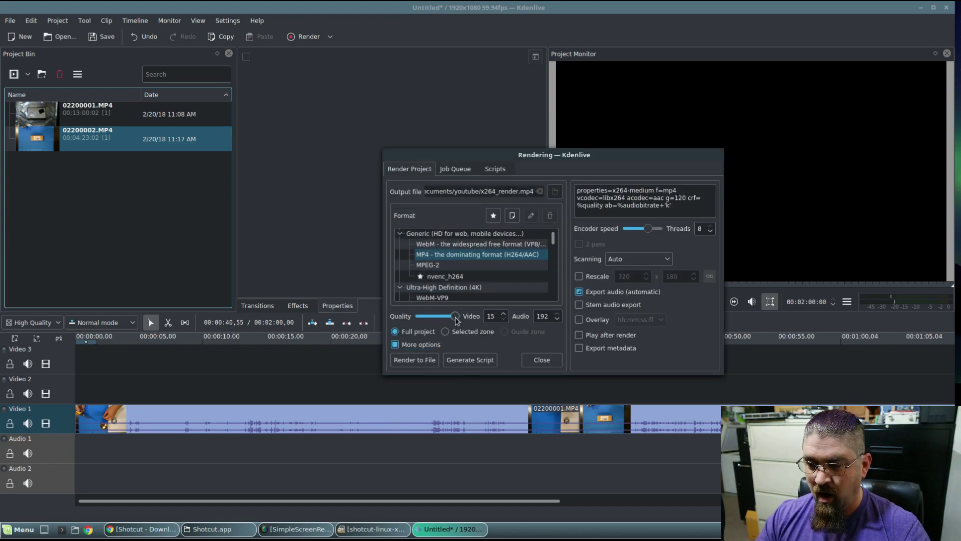
{"action": "left_click", "coordinate": [638, 258]}
{"action": "left_click", "coordinate": [637, 282]}
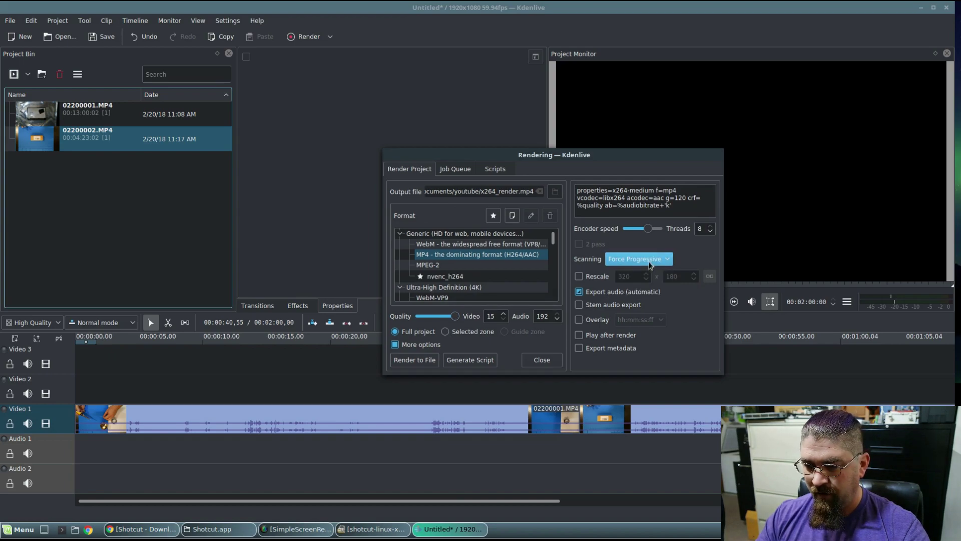
{"action": "left_click", "coordinate": [414, 359]}
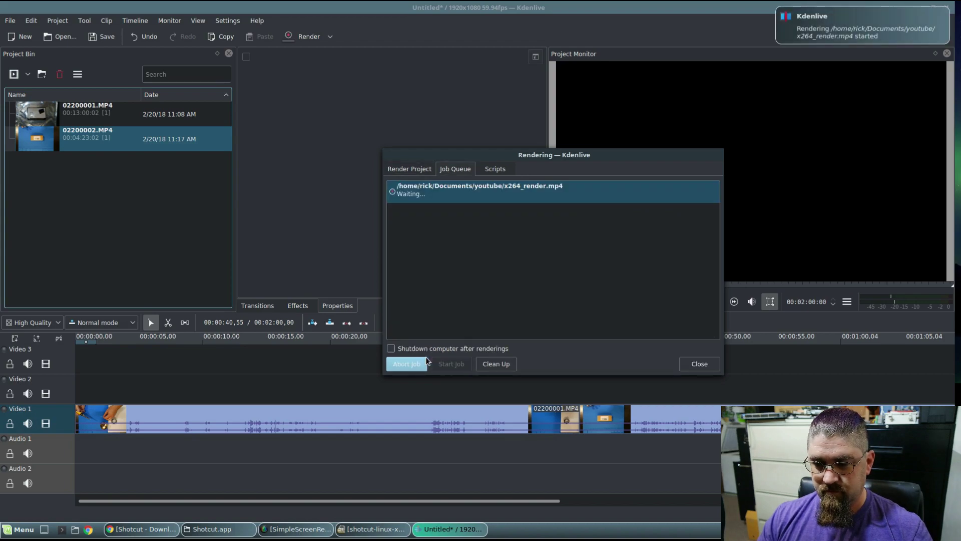
Launch System Monitor from the Administration menu
{"action": "left_click", "coordinate": [21, 529]}
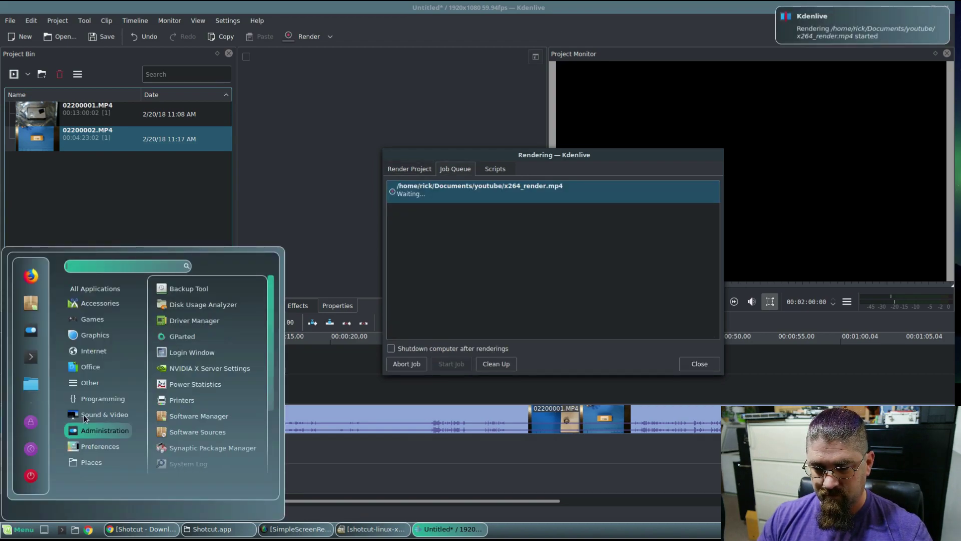
{"action": "mouse_move", "coordinate": [105, 414]}
{"action": "scroll", "coordinate": [213, 393], "scroll_direction": "down", "scroll_amount": 1}
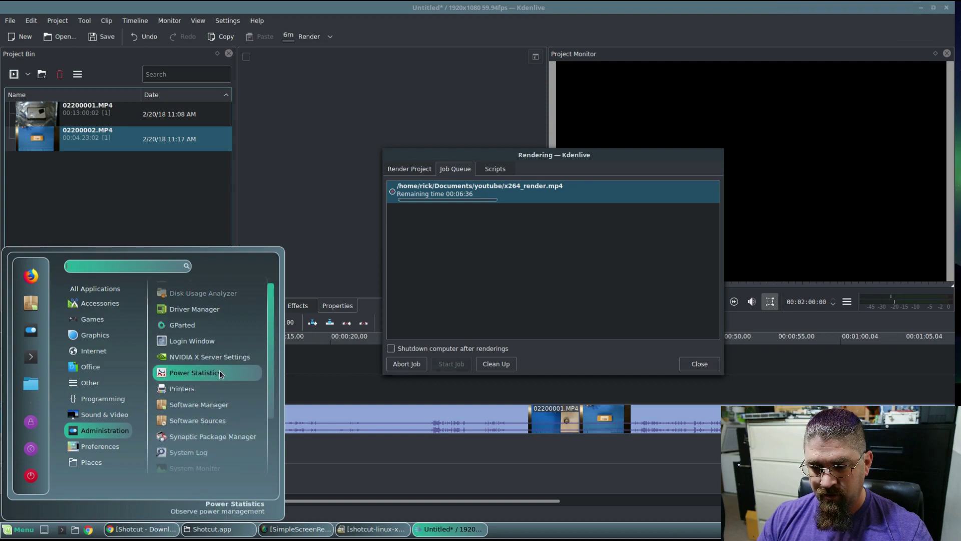
{"action": "scroll", "coordinate": [209, 424], "scroll_direction": "down", "scroll_amount": 3}
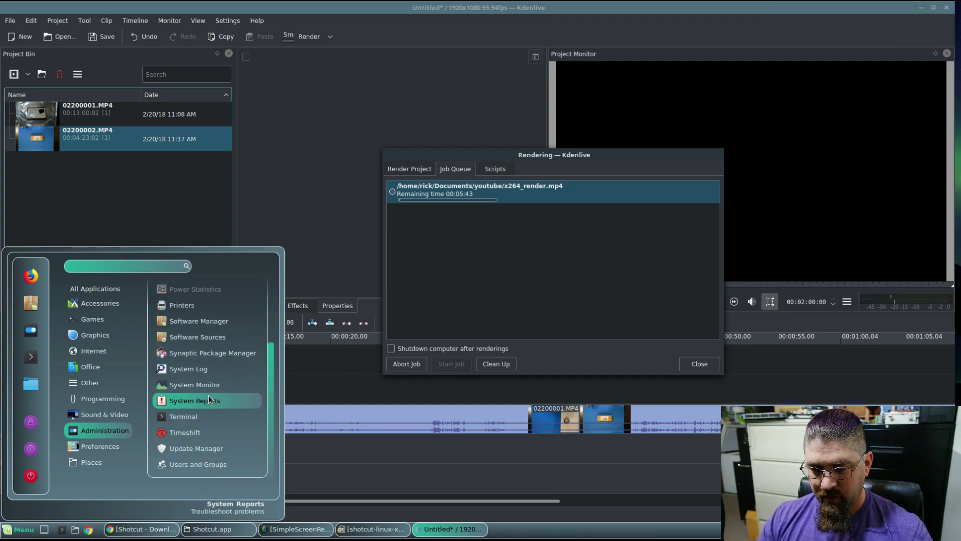
{"action": "left_click", "coordinate": [209, 385]}
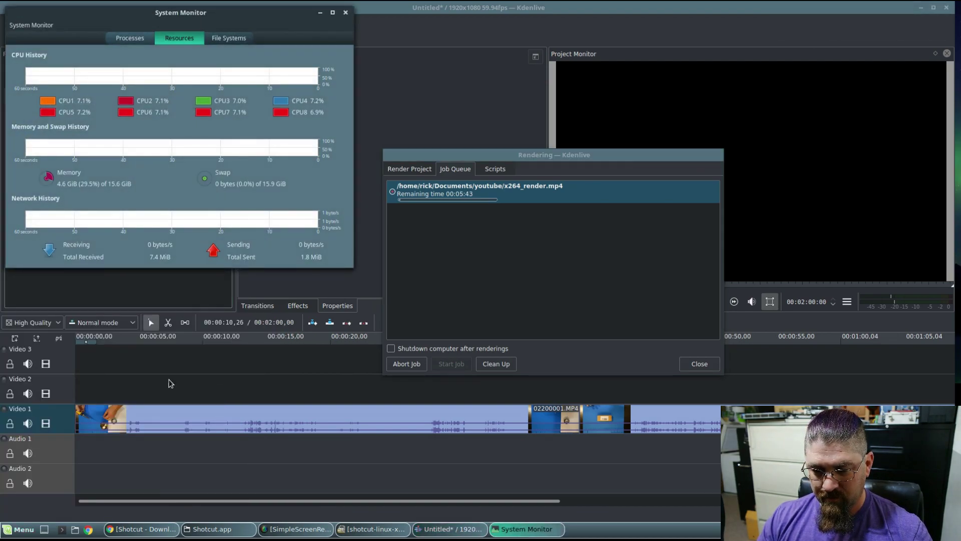
Open NVIDIA X Server Settings on GPU 0 (GTX 1050) beside the Kdenlive job queue
{"action": "left_click", "coordinate": [35, 523]}
{"action": "mouse_move", "coordinate": [104, 430]}
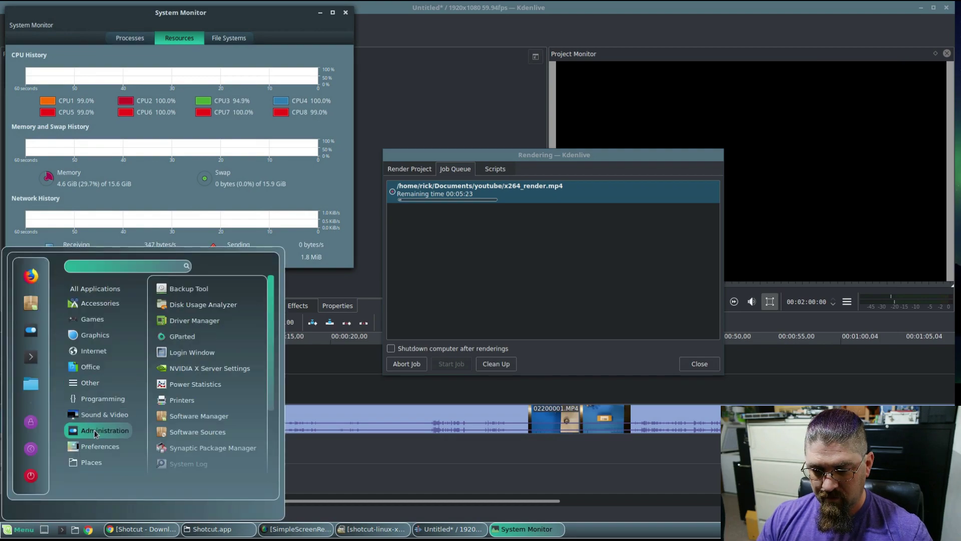
{"action": "left_click", "coordinate": [208, 368]}
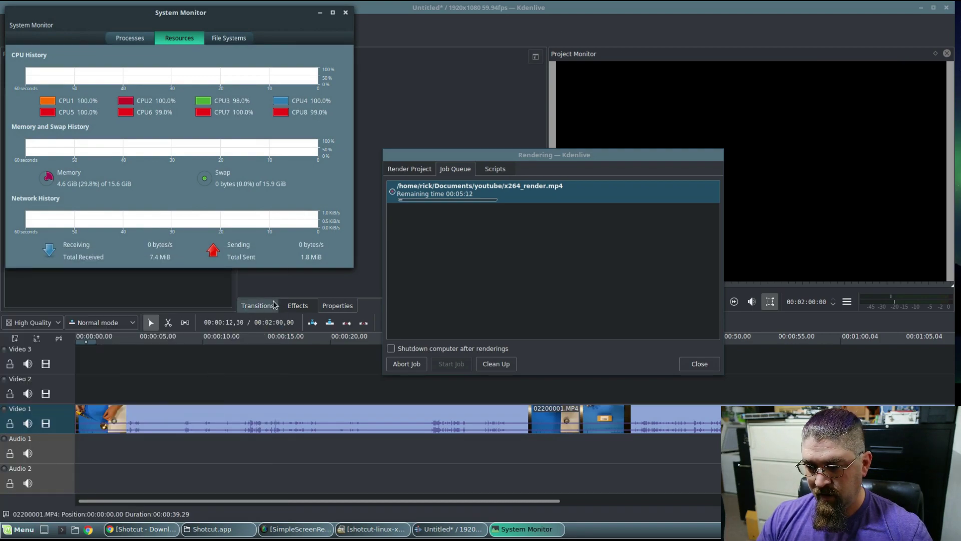
{"action": "left_click", "coordinate": [364, 258]}
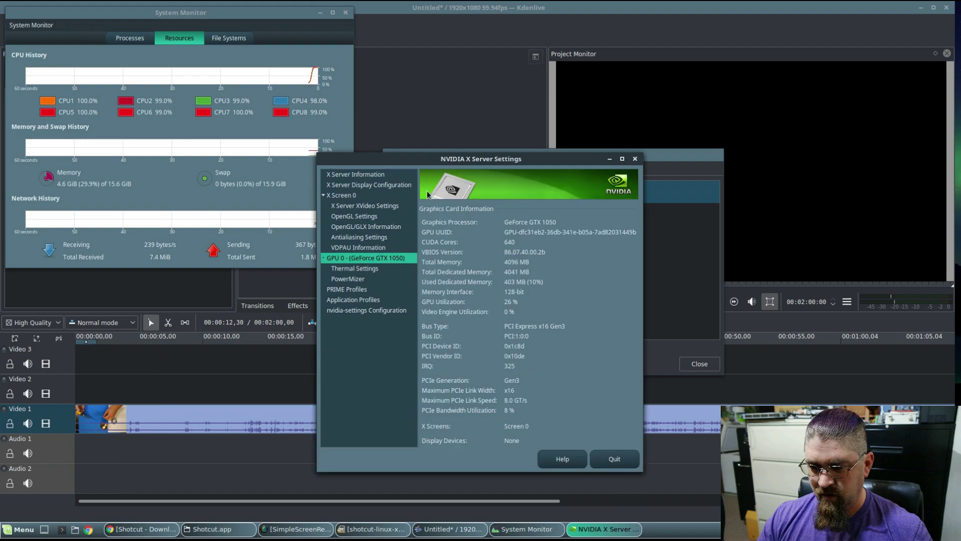
{"action": "left_click_drag", "start_coordinate": [462, 159], "coordinate": [164, 176]}
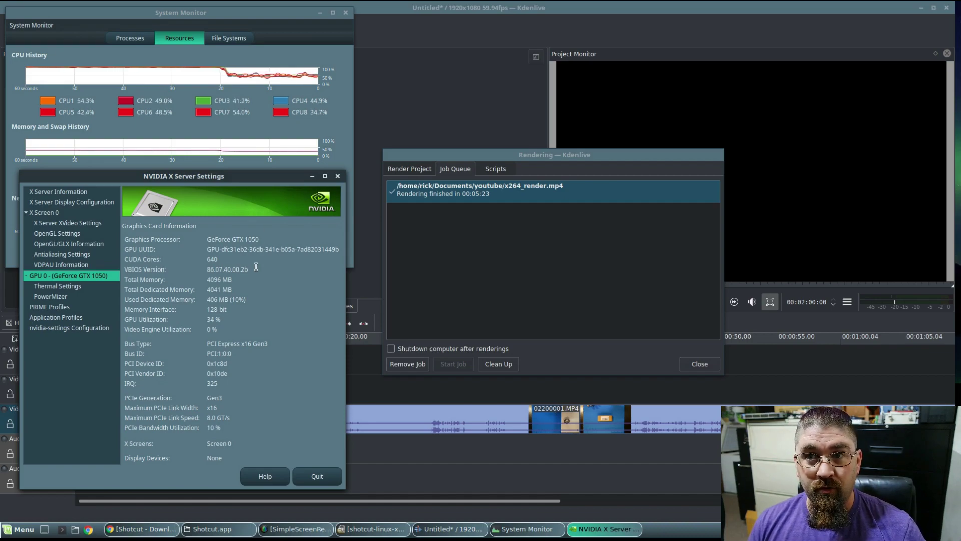
Render the project to nvenc_render.mp4 using the nvenc_h264 format preset
{"action": "left_click", "coordinate": [421, 171]}
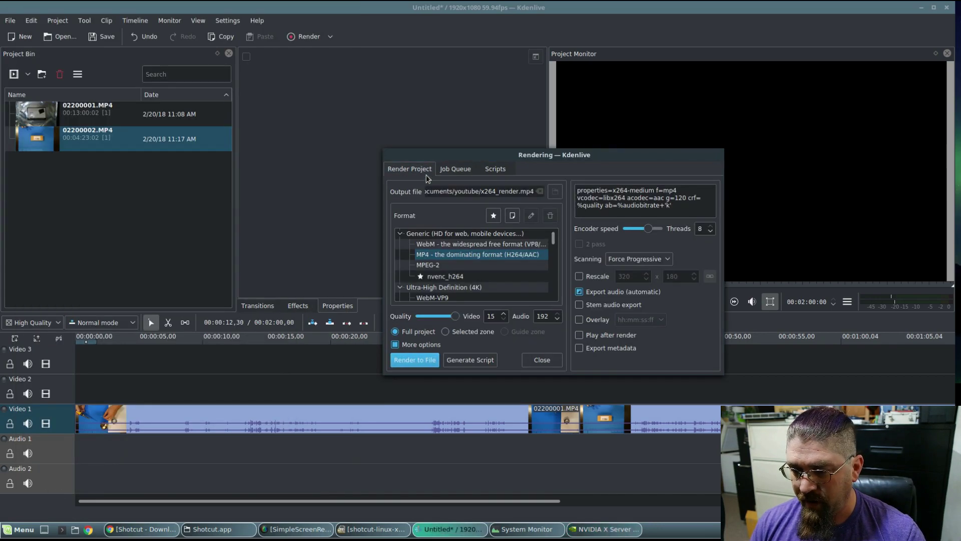
{"action": "left_click", "coordinate": [519, 191]}
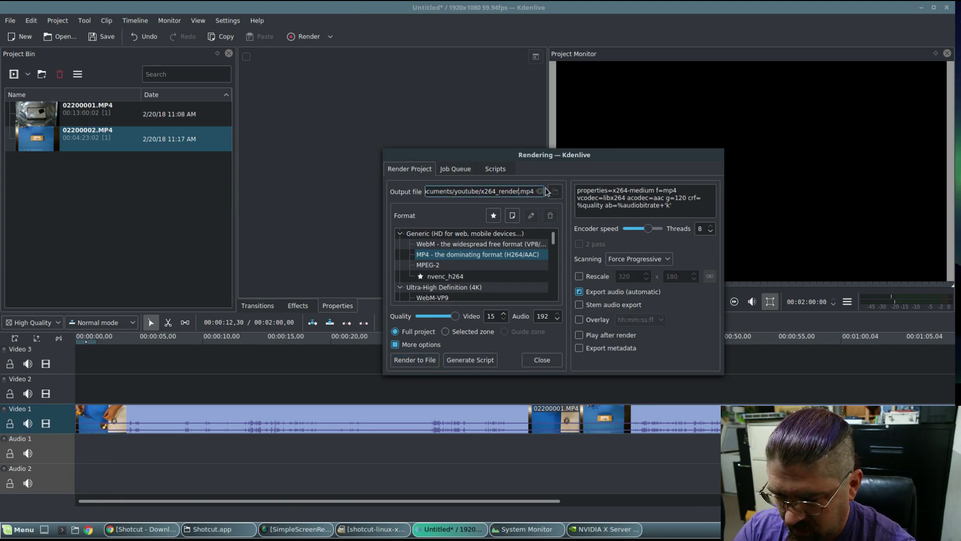
{"action": "key", "text": "BackSpace"}
{"action": "key", "text": "BackSpace"}
{"action": "key", "text": "BackSpace"}
{"action": "key", "text": "BackSpace"}
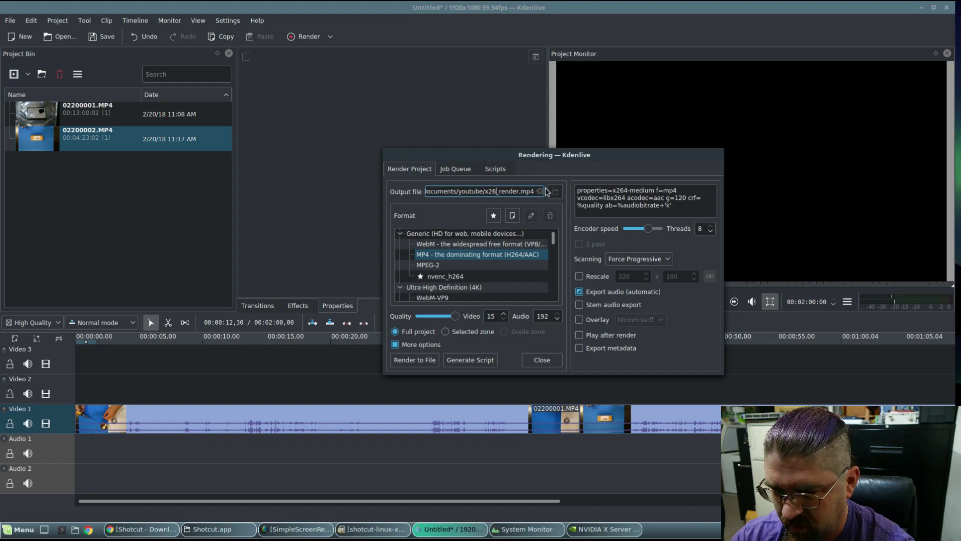
{"action": "type", "text": "nvenc"}
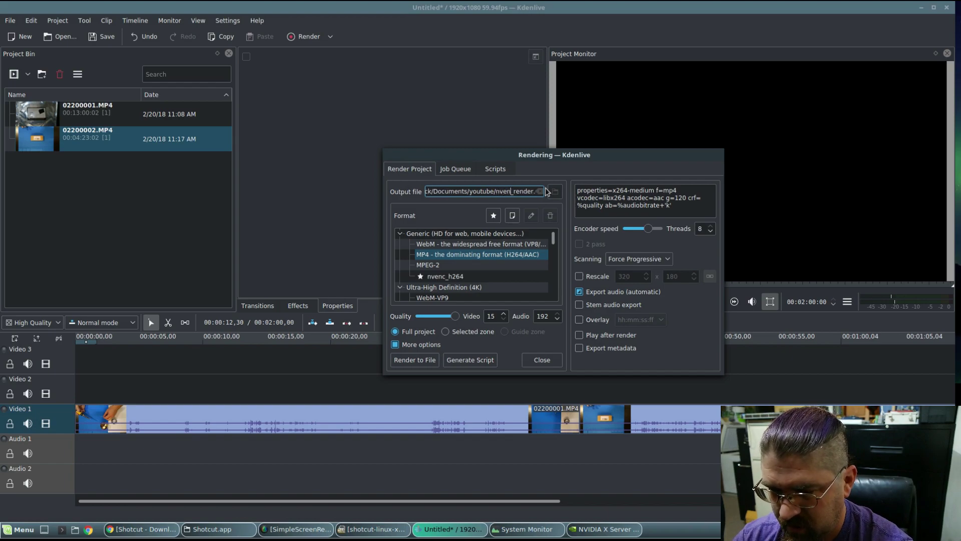
{"action": "left_click", "coordinate": [448, 277]}
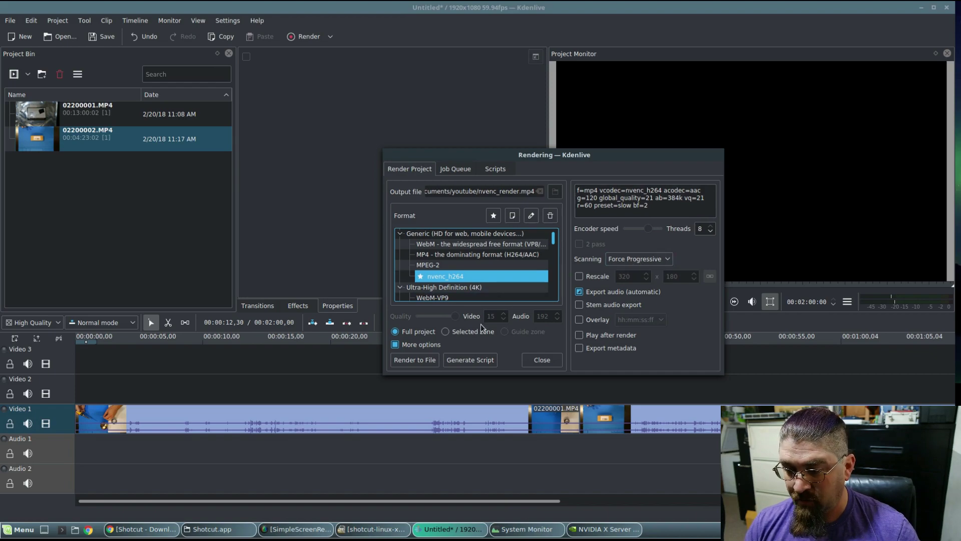
{"action": "left_click", "coordinate": [415, 360]}
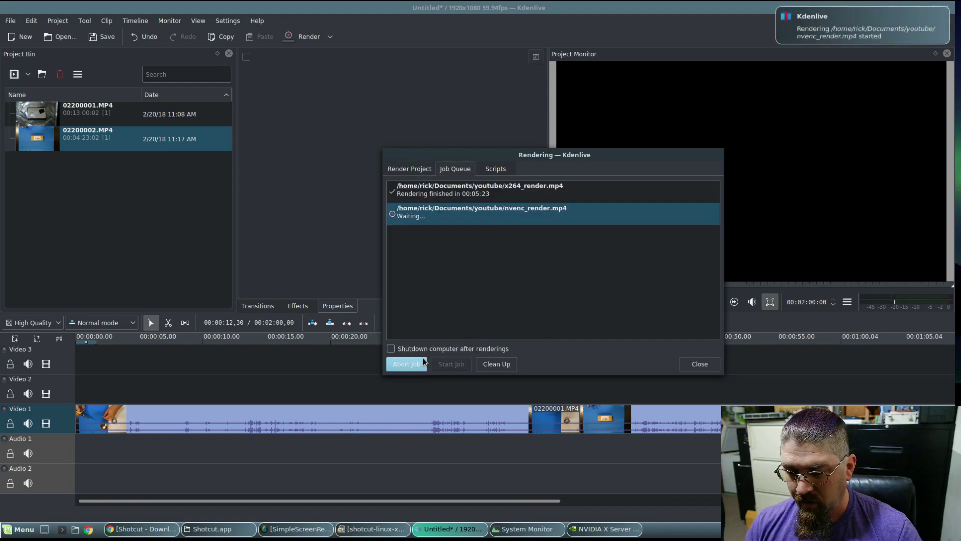
Bring System Monitor and NVIDIA X Server Settings to the front while the nvenc render runs
{"action": "left_click", "coordinate": [526, 529]}
{"action": "left_click", "coordinate": [591, 529]}
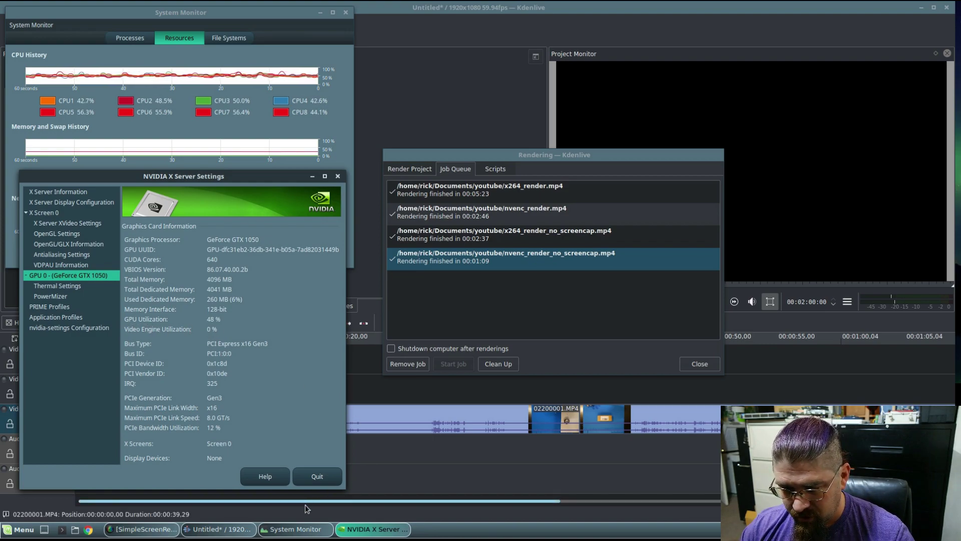
{"action": "left_click", "coordinate": [76, 529]}
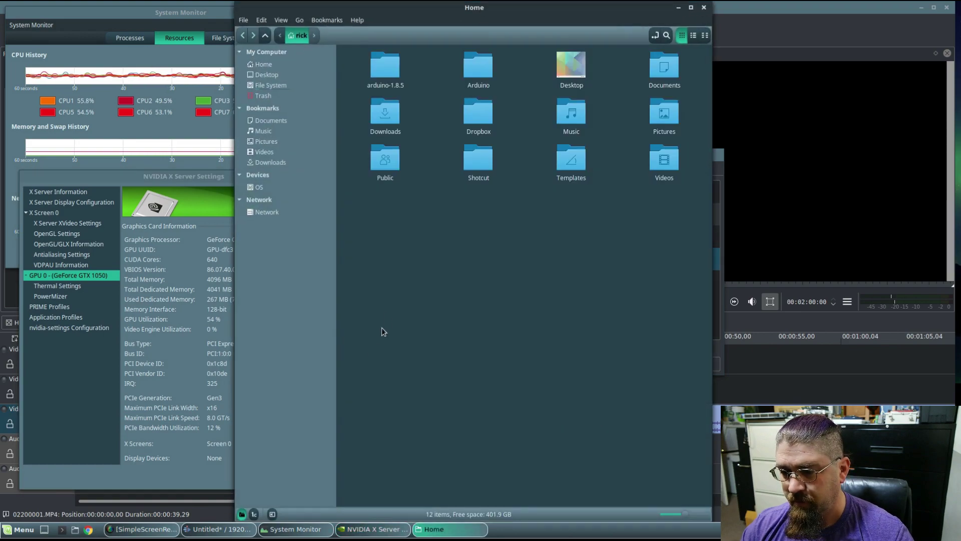
{"action": "left_click", "coordinate": [265, 142]}
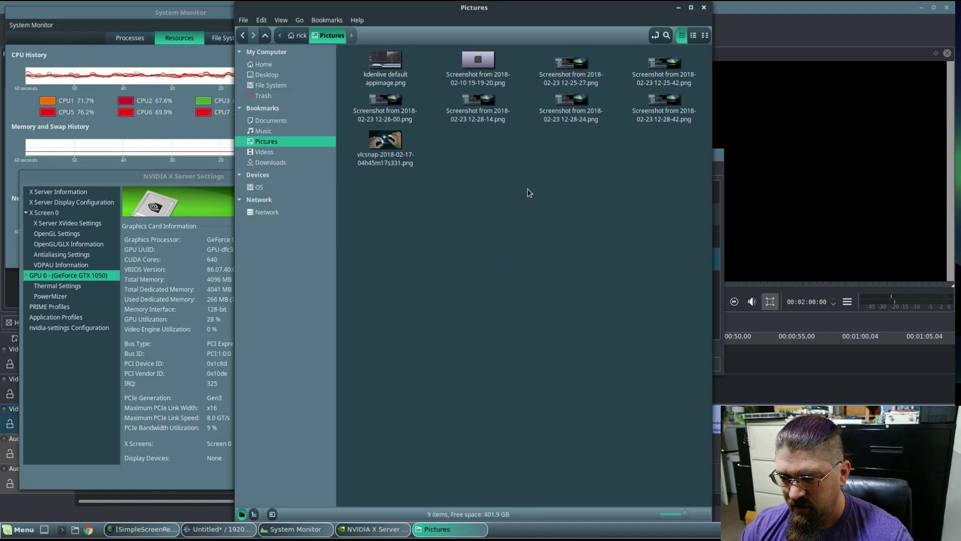
{"action": "double_click", "coordinate": [577, 75]}
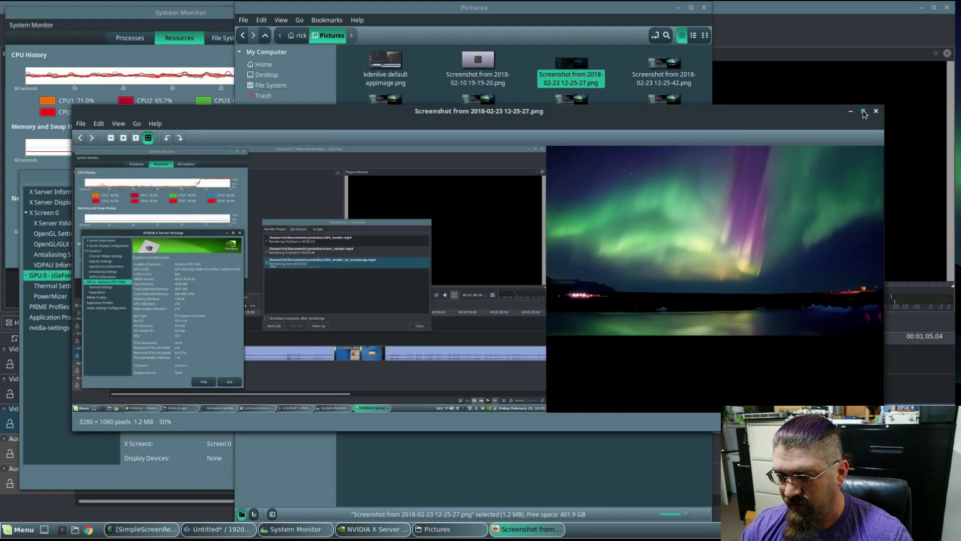
Show the 12-25-27 screenshot full-screen, zoomed in and panned across
{"action": "left_click", "coordinate": [863, 112]}
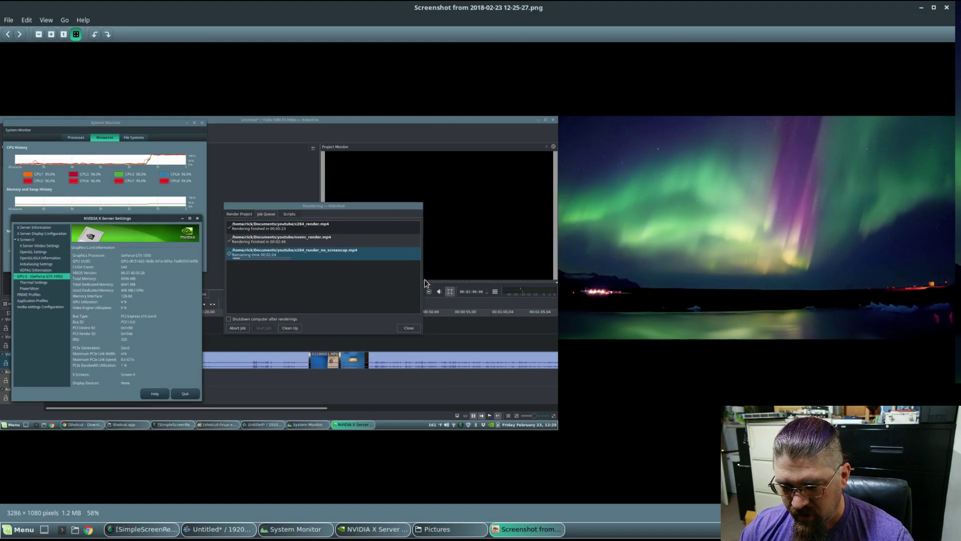
{"action": "scroll", "coordinate": [371, 273], "scroll_direction": "up", "scroll_amount": 5}
{"action": "left_click_drag", "start_coordinate": [311, 294], "coordinate": [740, 349]}
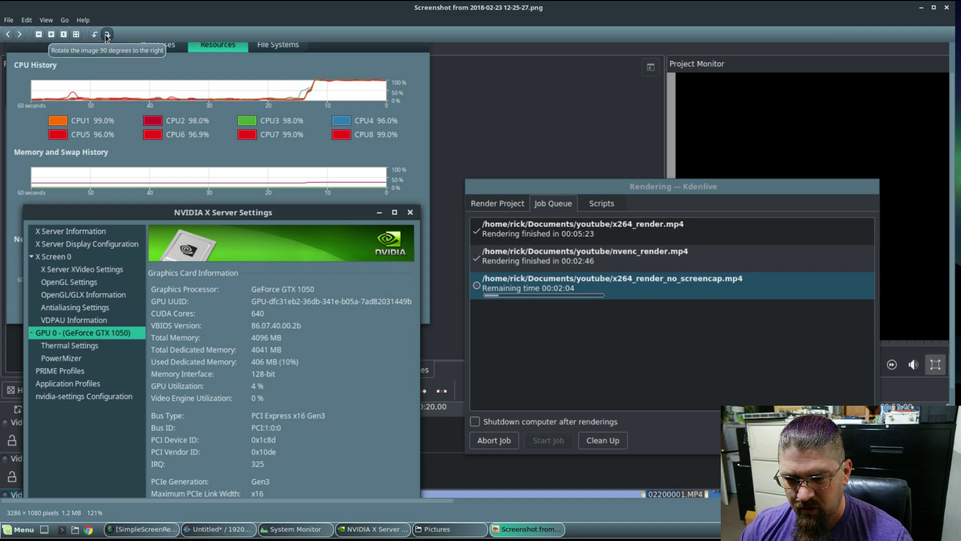
Step through the next screenshots, zooming on the render queue, until reaching 12-28-42
{"action": "left_click", "coordinate": [20, 34]}
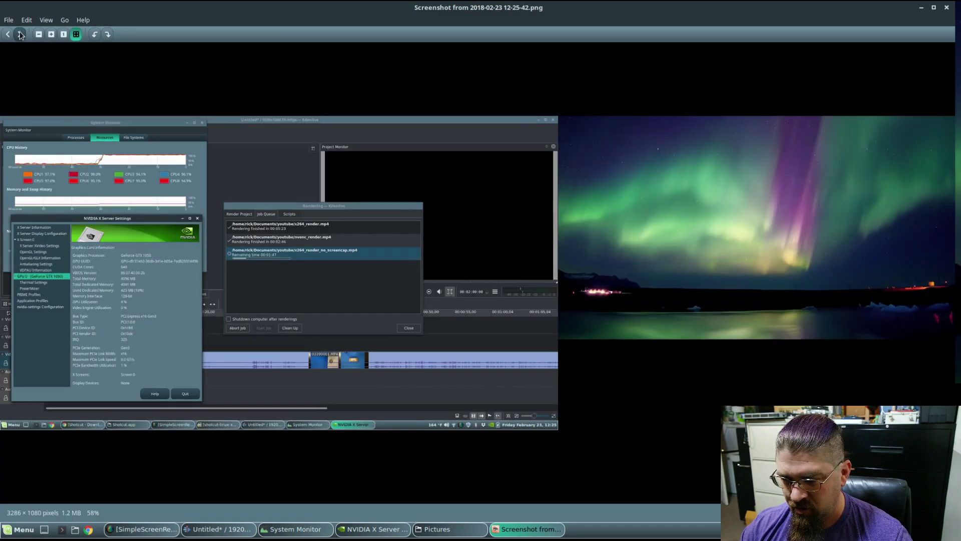
{"action": "left_click", "coordinate": [20, 34]}
{"action": "left_click", "coordinate": [20, 35]}
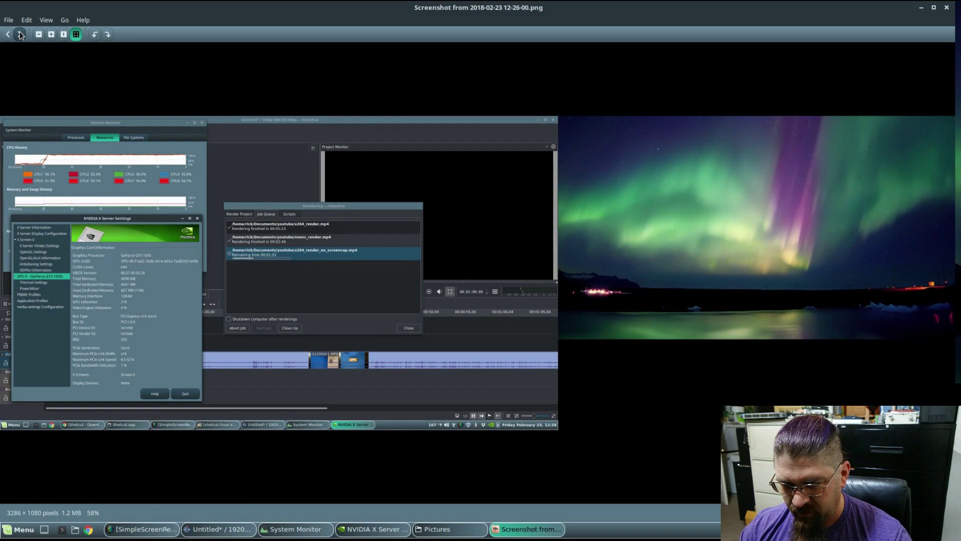
{"action": "left_click", "coordinate": [20, 34]}
{"action": "left_click", "coordinate": [20, 34]}
{"action": "left_click", "coordinate": [20, 34]}
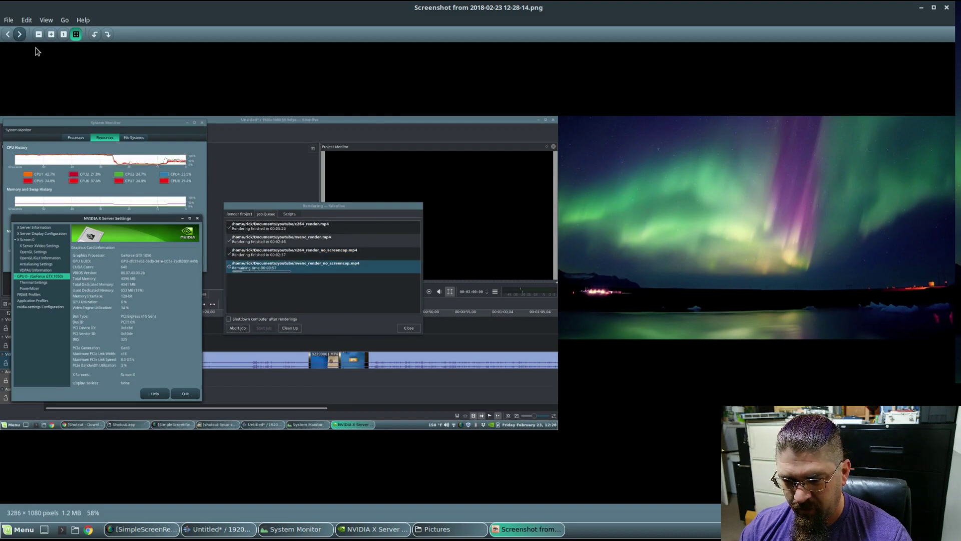
{"action": "scroll", "coordinate": [136, 259], "scroll_direction": "up", "scroll_amount": 5}
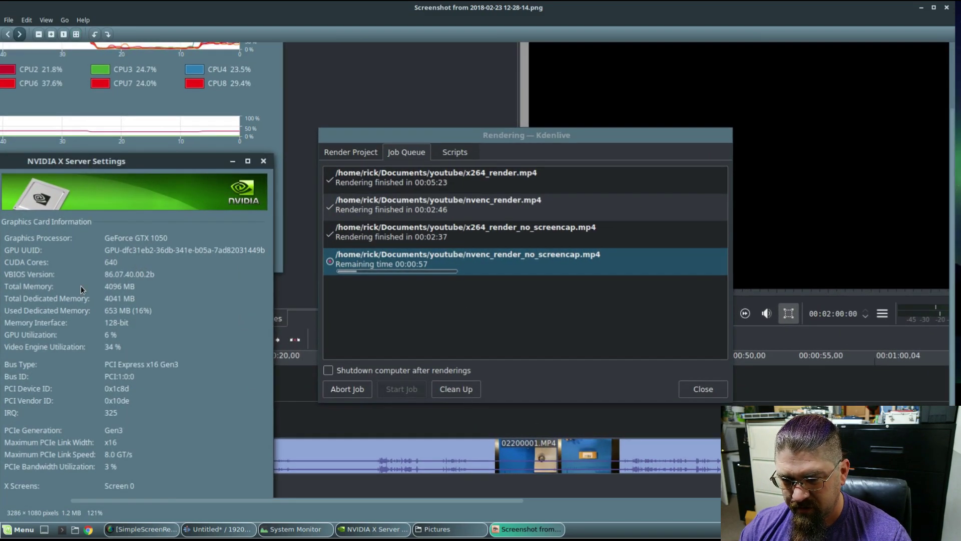
{"action": "left_click_drag", "start_coordinate": [81, 285], "coordinate": [214, 342]}
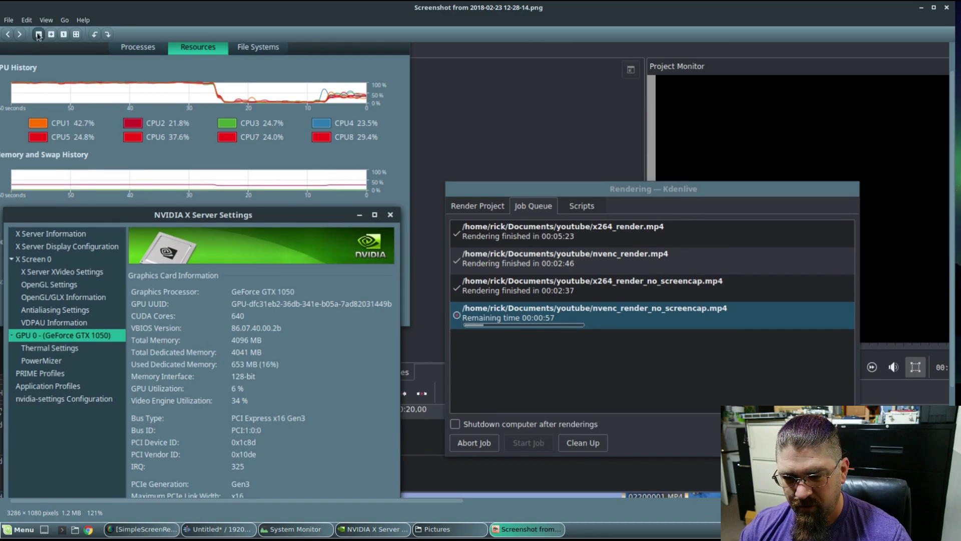
{"action": "scroll", "coordinate": [100, 250], "scroll_direction": "down", "scroll_amount": 4}
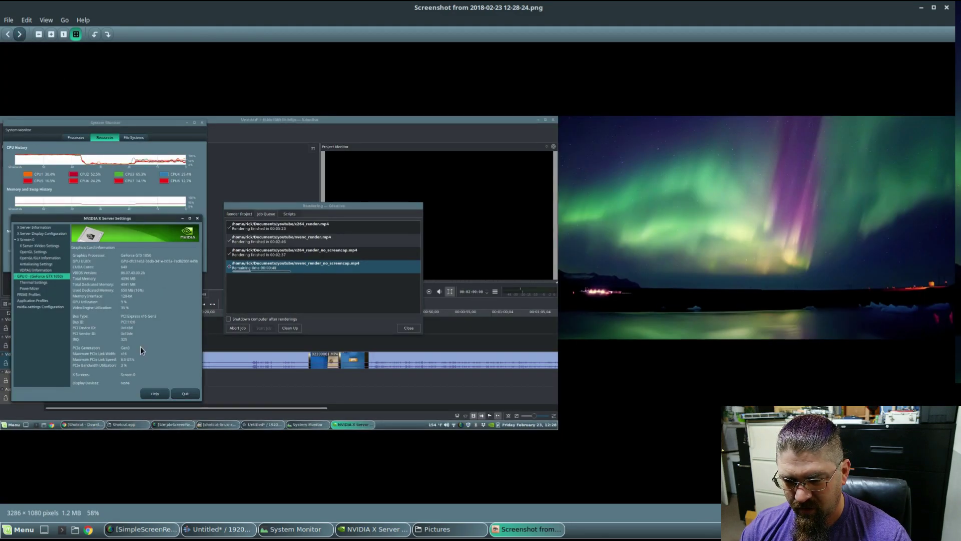
{"action": "scroll", "coordinate": [143, 337], "scroll_direction": "up", "scroll_amount": 3}
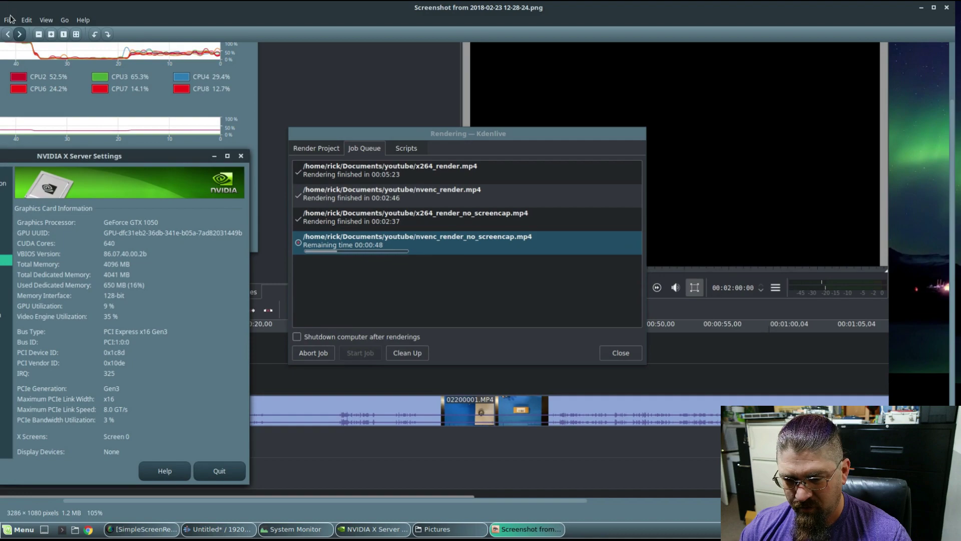
{"action": "left_click", "coordinate": [19, 34]}
{"action": "scroll", "coordinate": [105, 269], "scroll_direction": "up", "scroll_amount": 3}
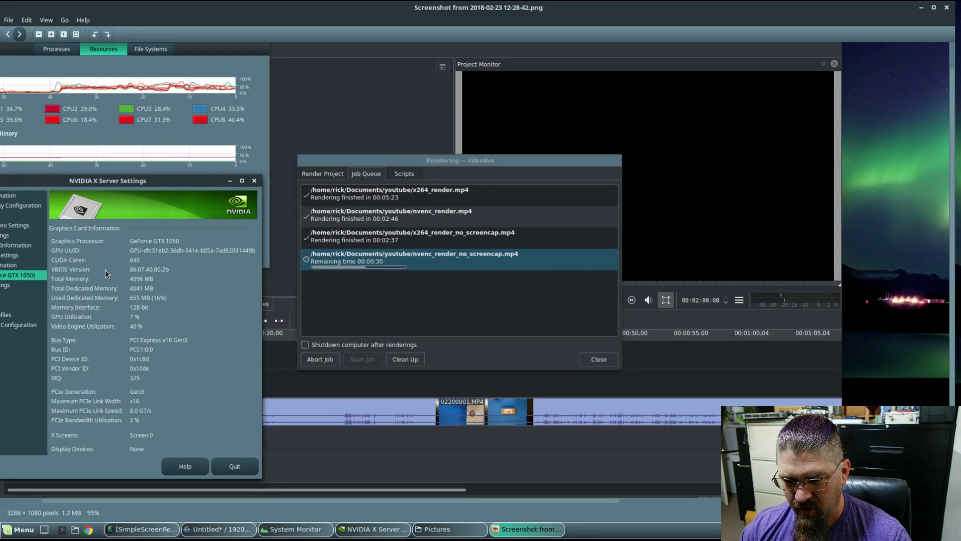